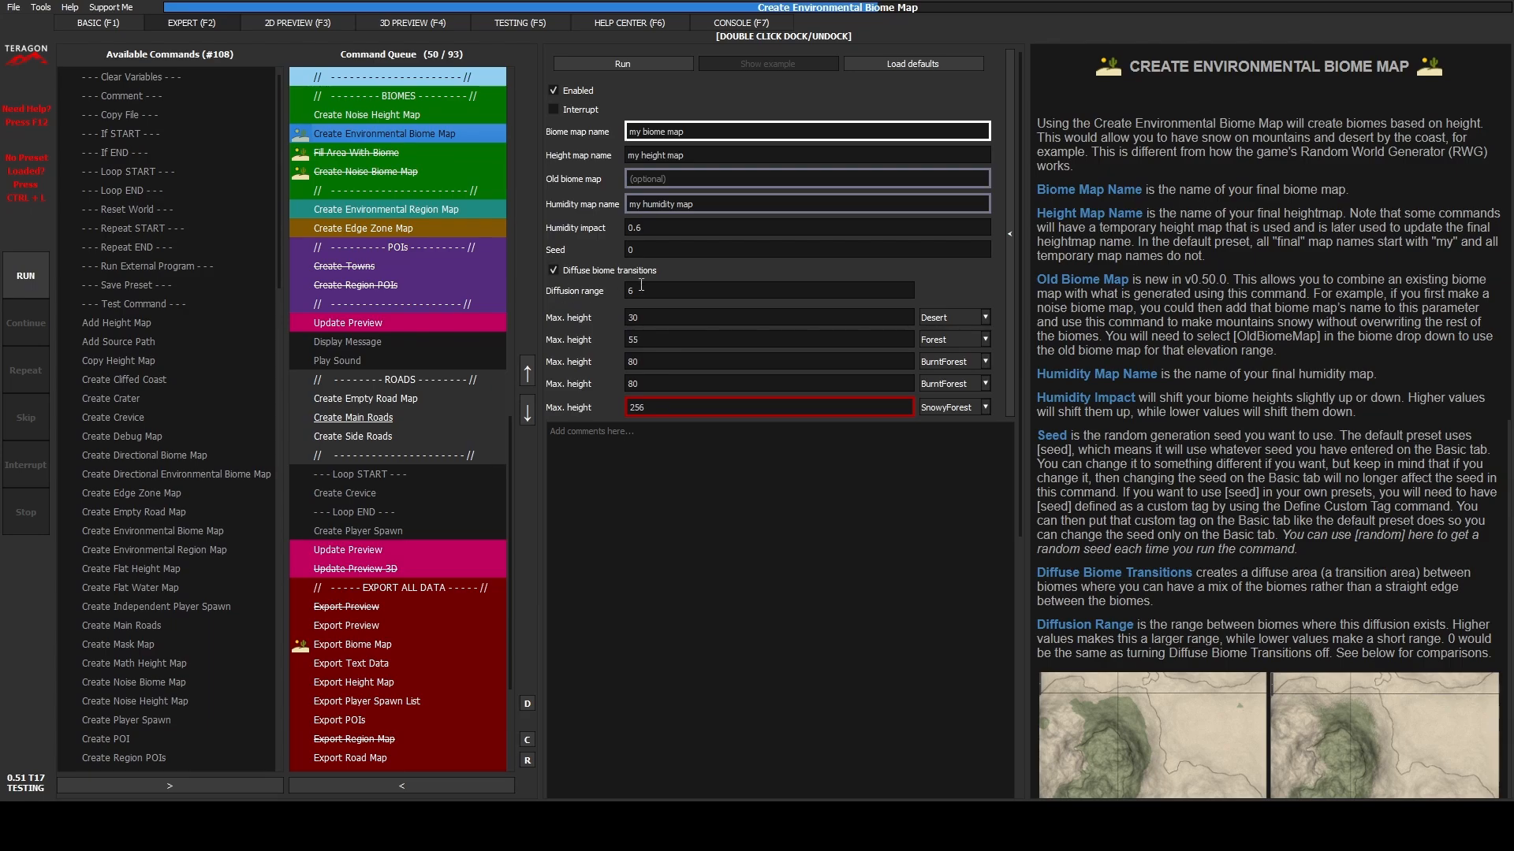
# Step: Read the Create Environmental Biome Map help on diffuse biome transitions and compare its diffusion range sample images
pyautogui.scroll(-2, 1313, 490)
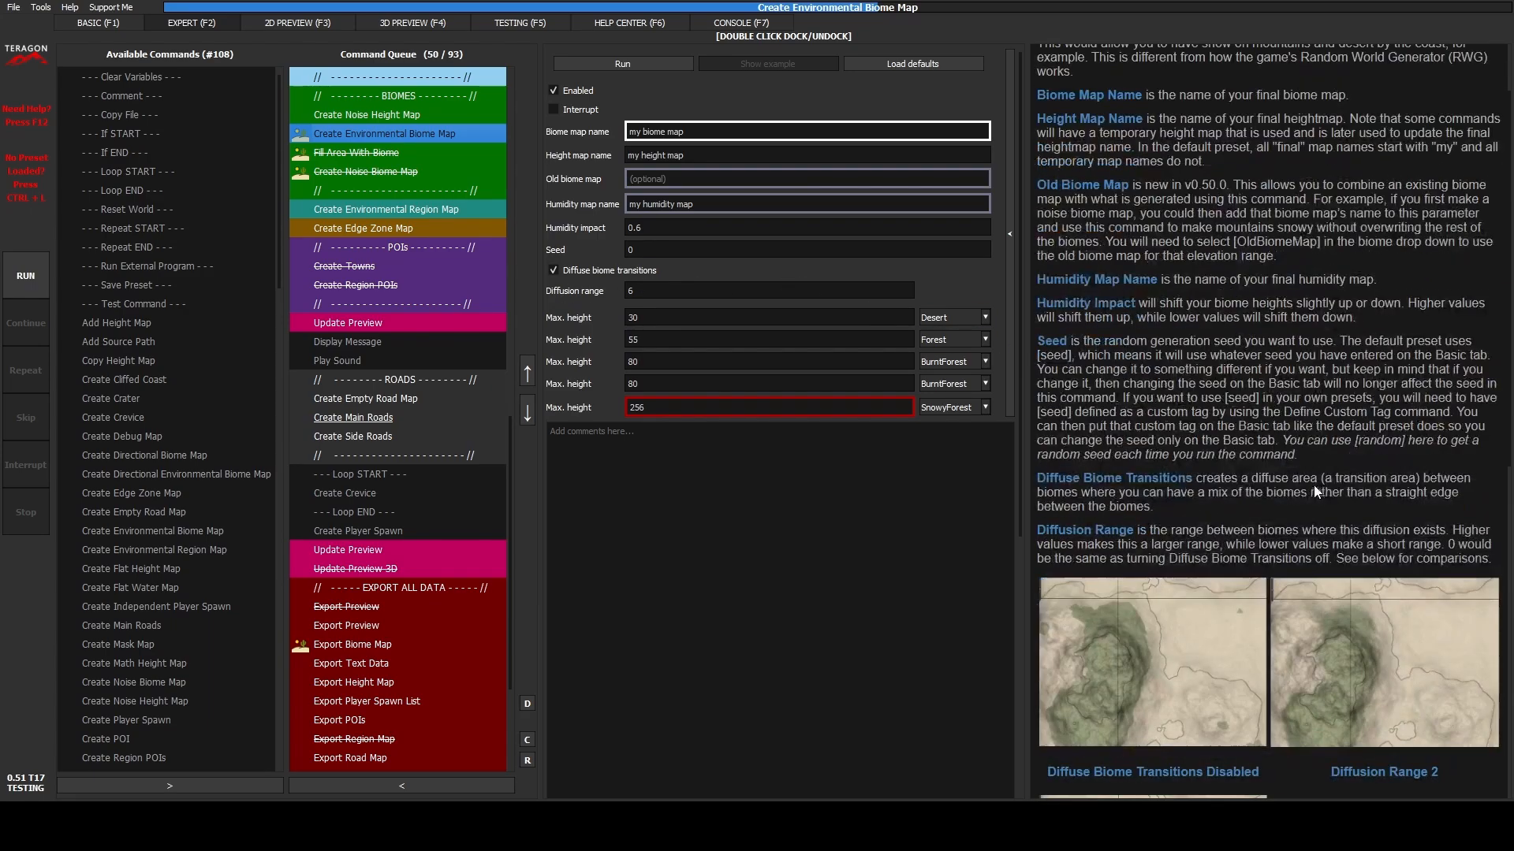
pyautogui.scroll(-2, 1313, 490)
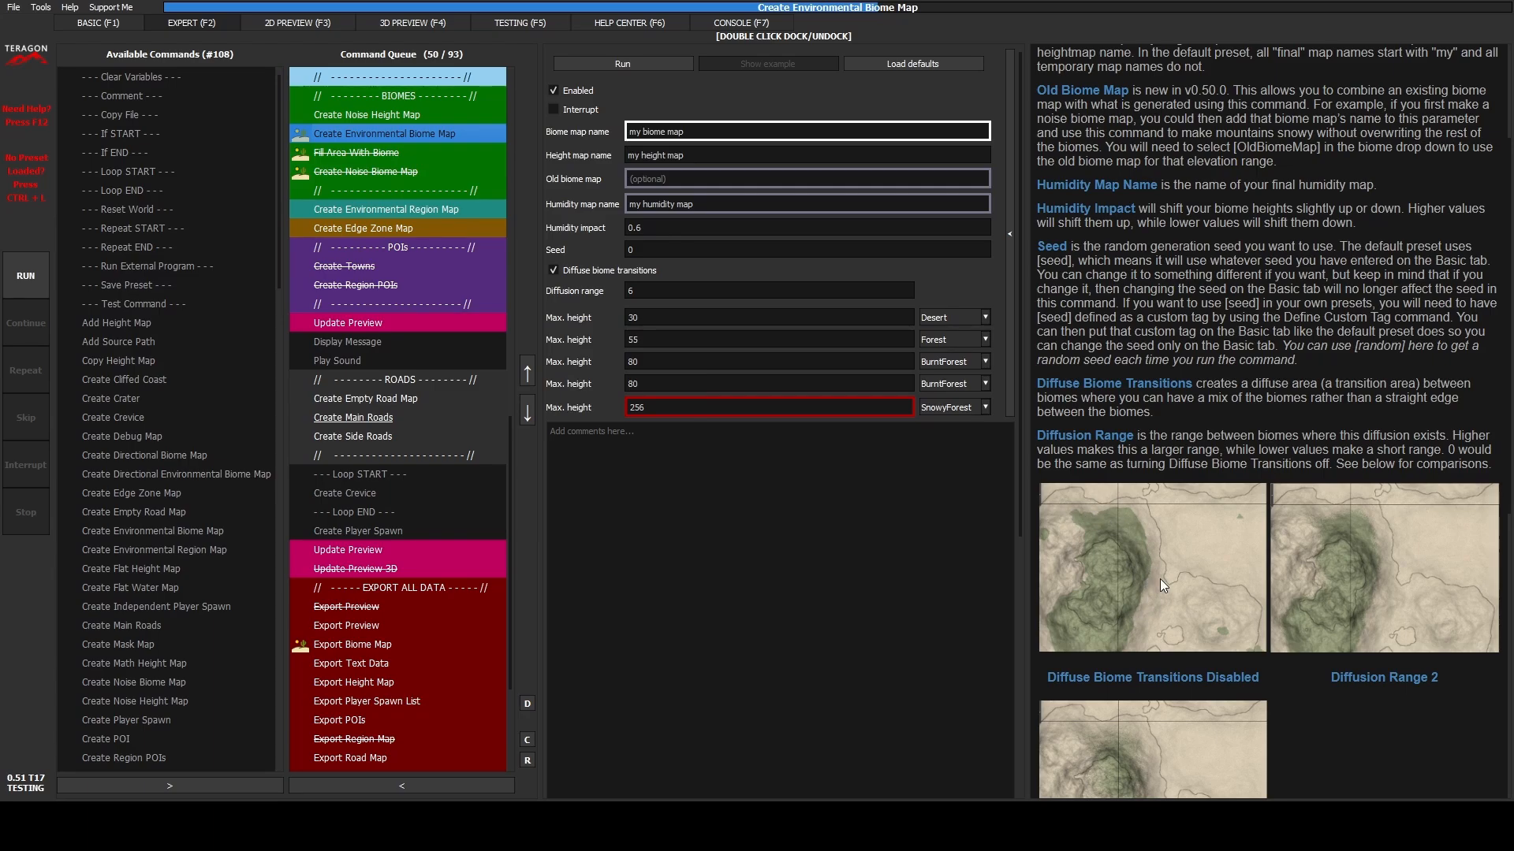
pyautogui.scroll(-2, 1335, 536)
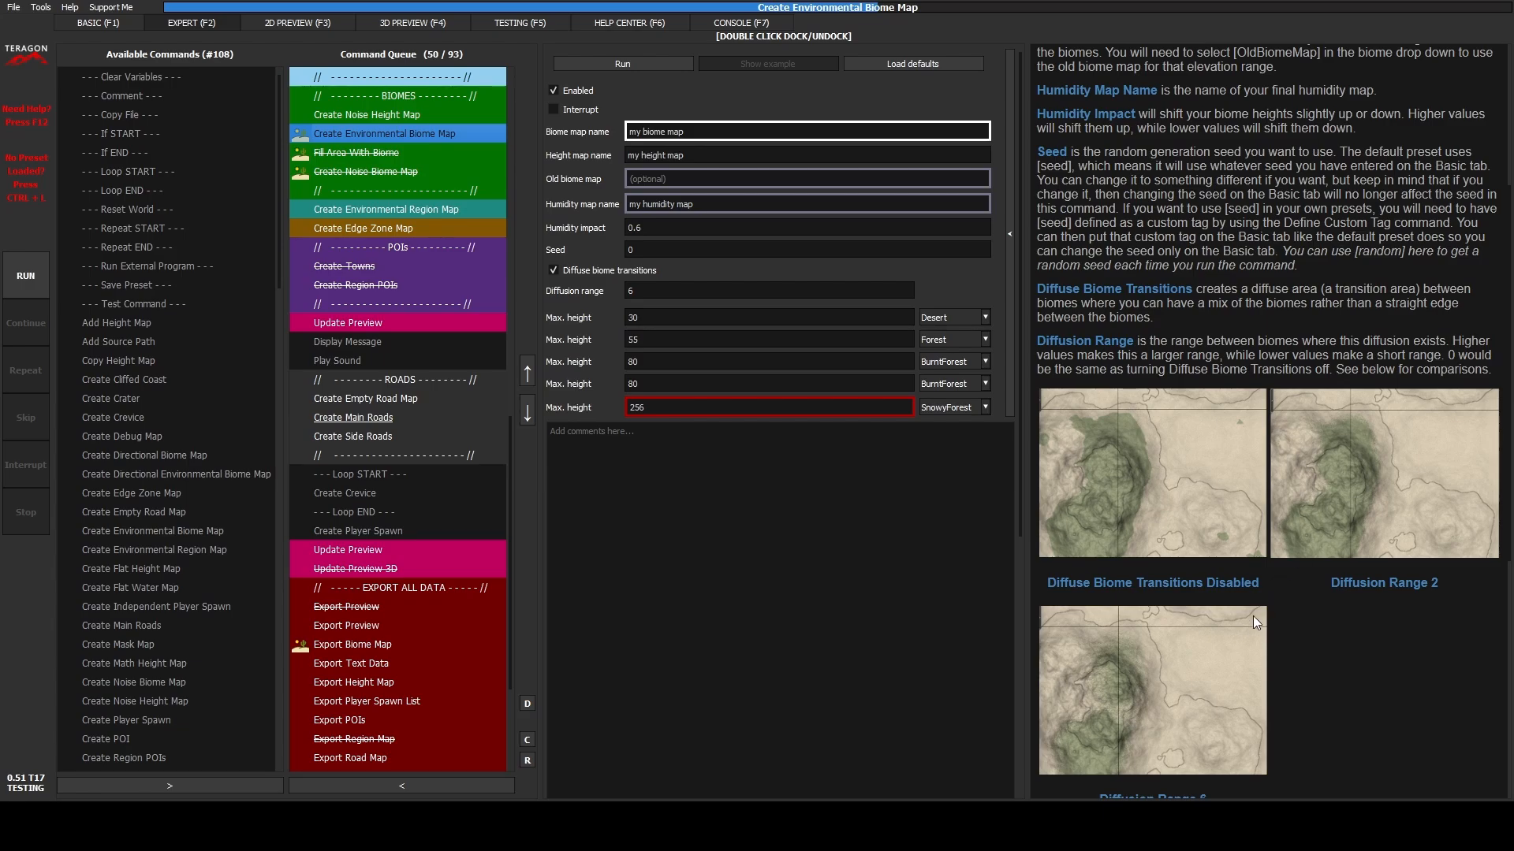
pyautogui.scroll(-1, 1254, 622)
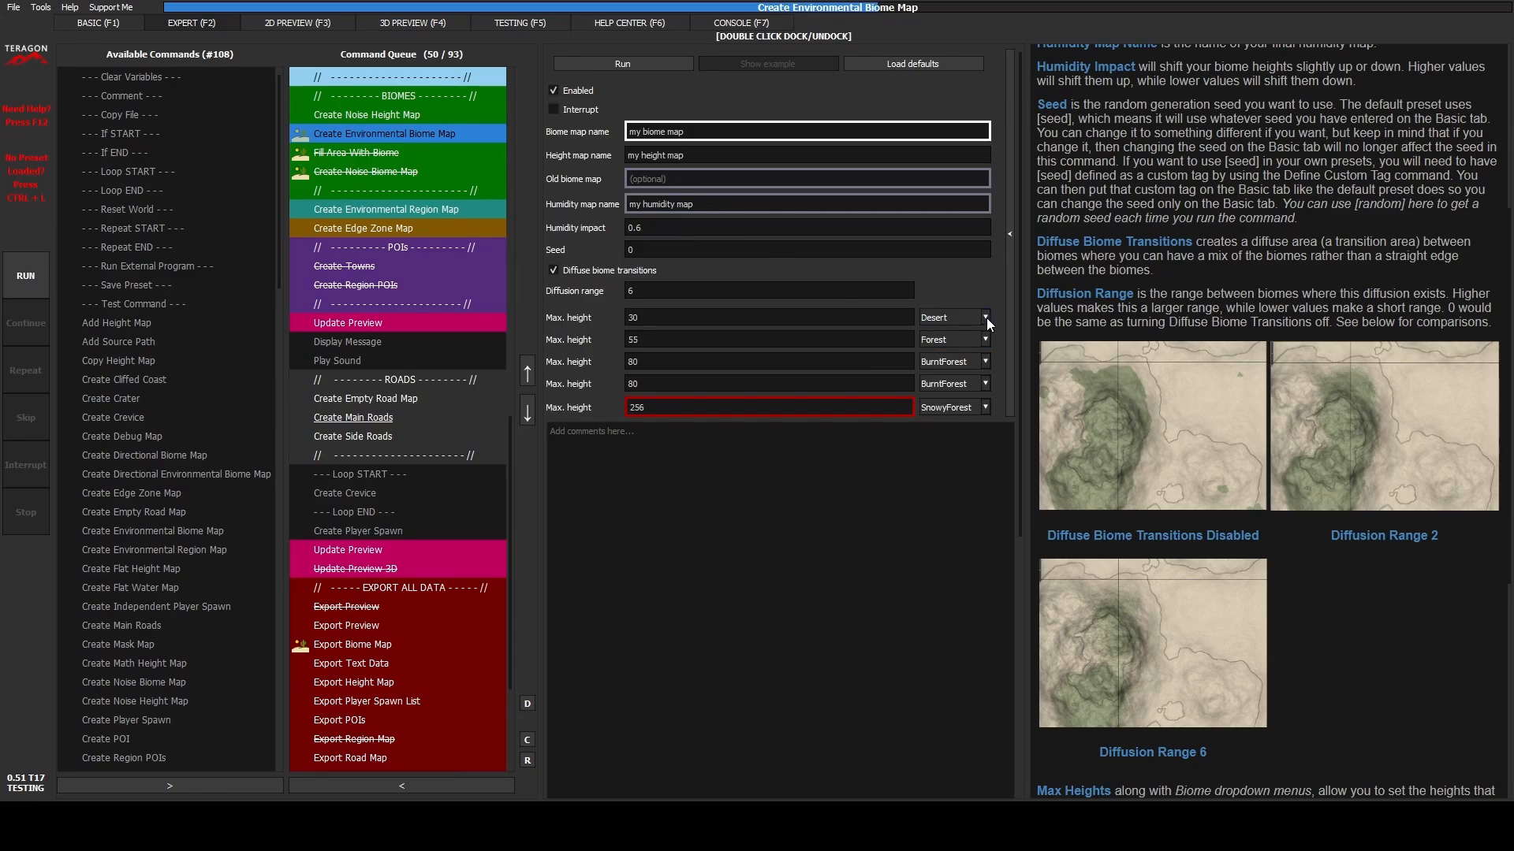
# Step: Assign [OldBiomeMap] to the first four max. height ranges of Create Environmental Biome Map and check the 2D map preview
pyautogui.click(974, 389)
pyautogui.click(977, 340)
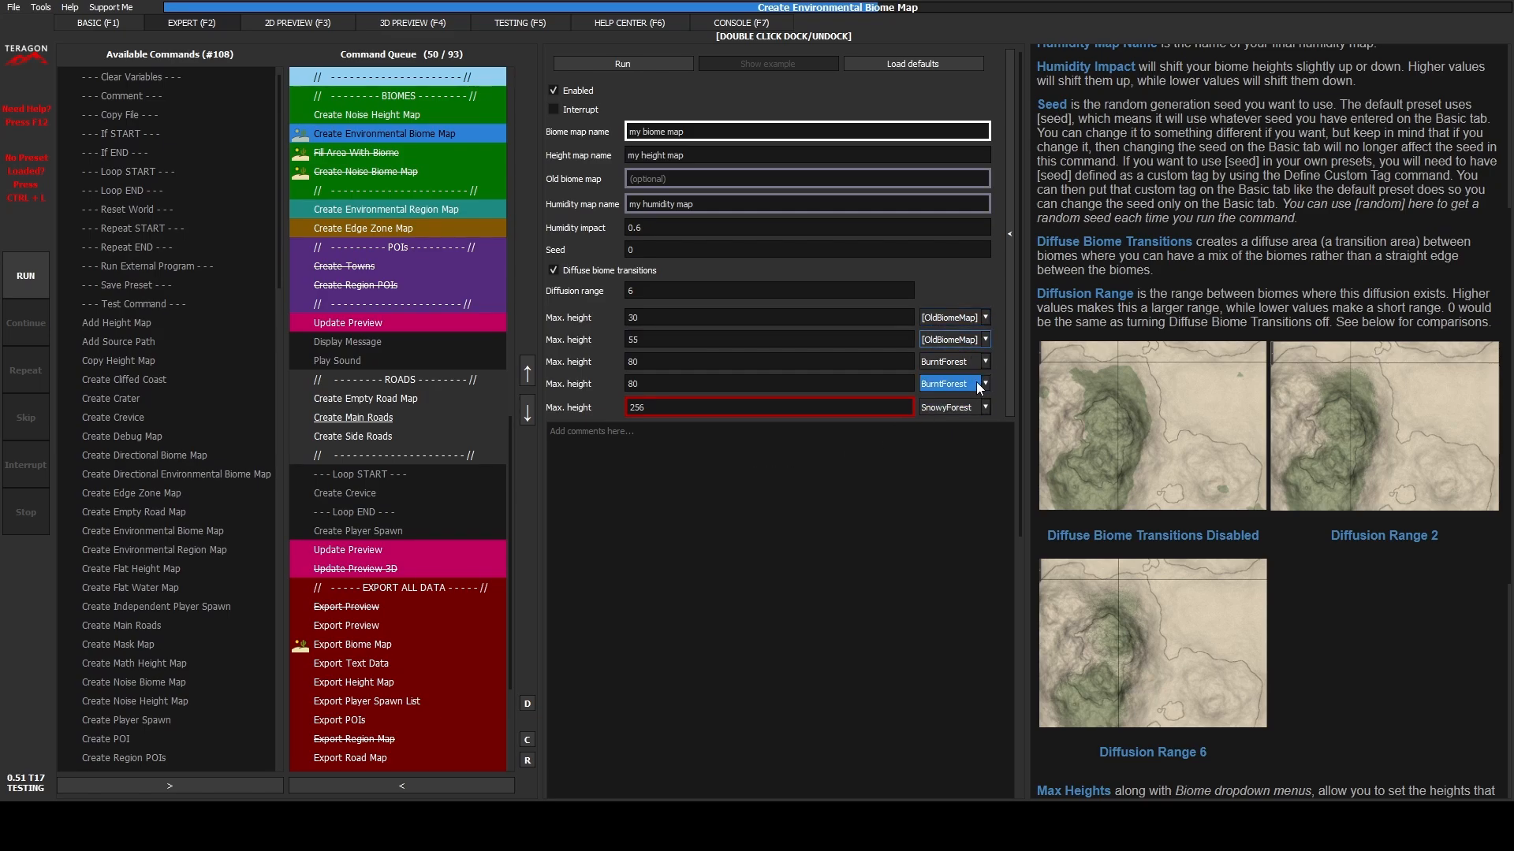
pyautogui.click(984, 361)
pyautogui.click(973, 433)
pyautogui.click(981, 384)
pyautogui.click(955, 461)
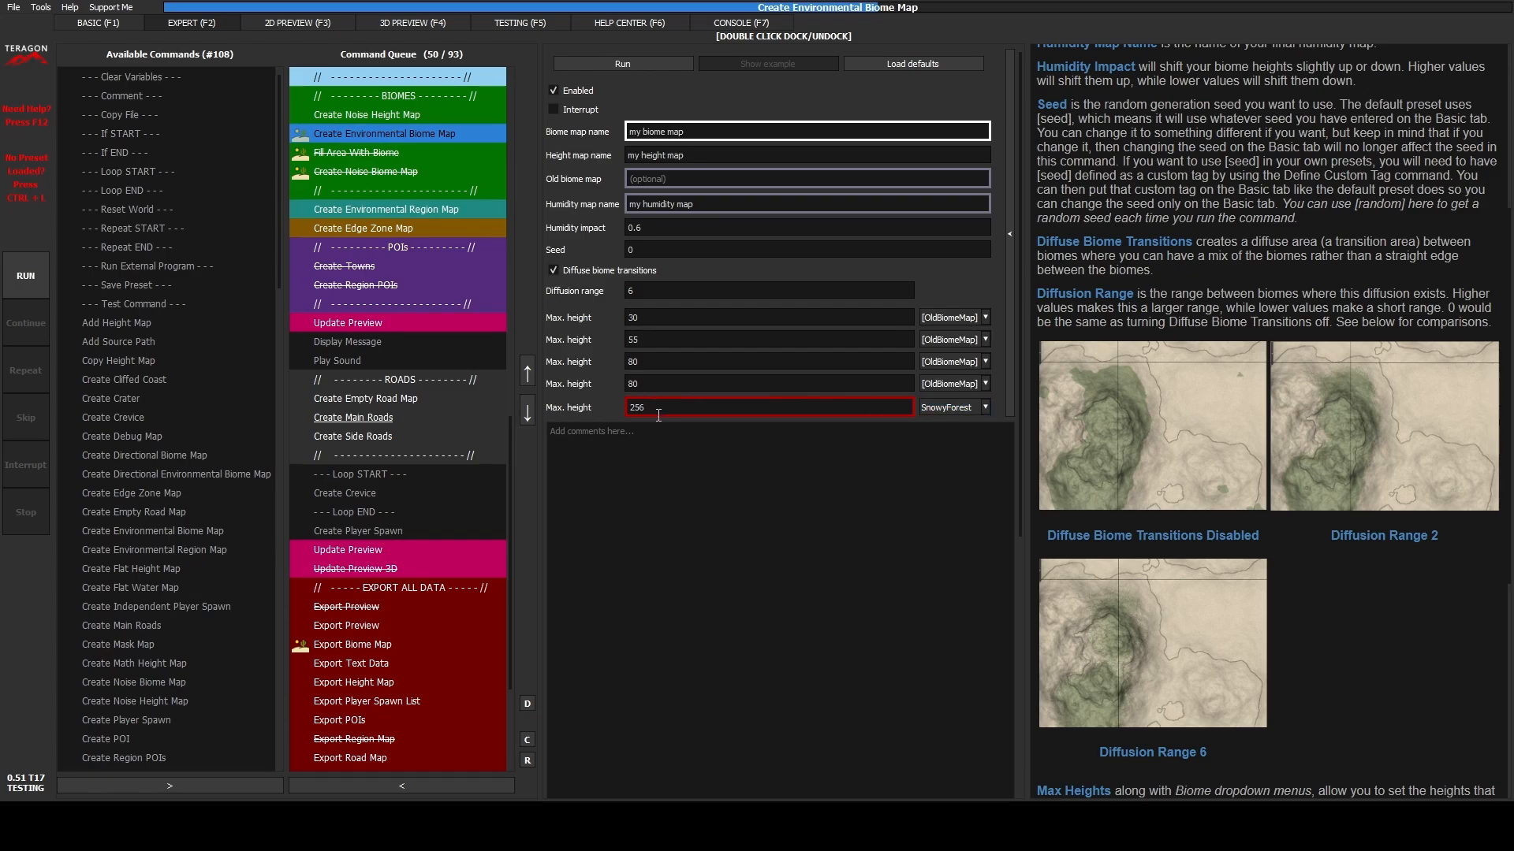
pyautogui.click(290, 24)
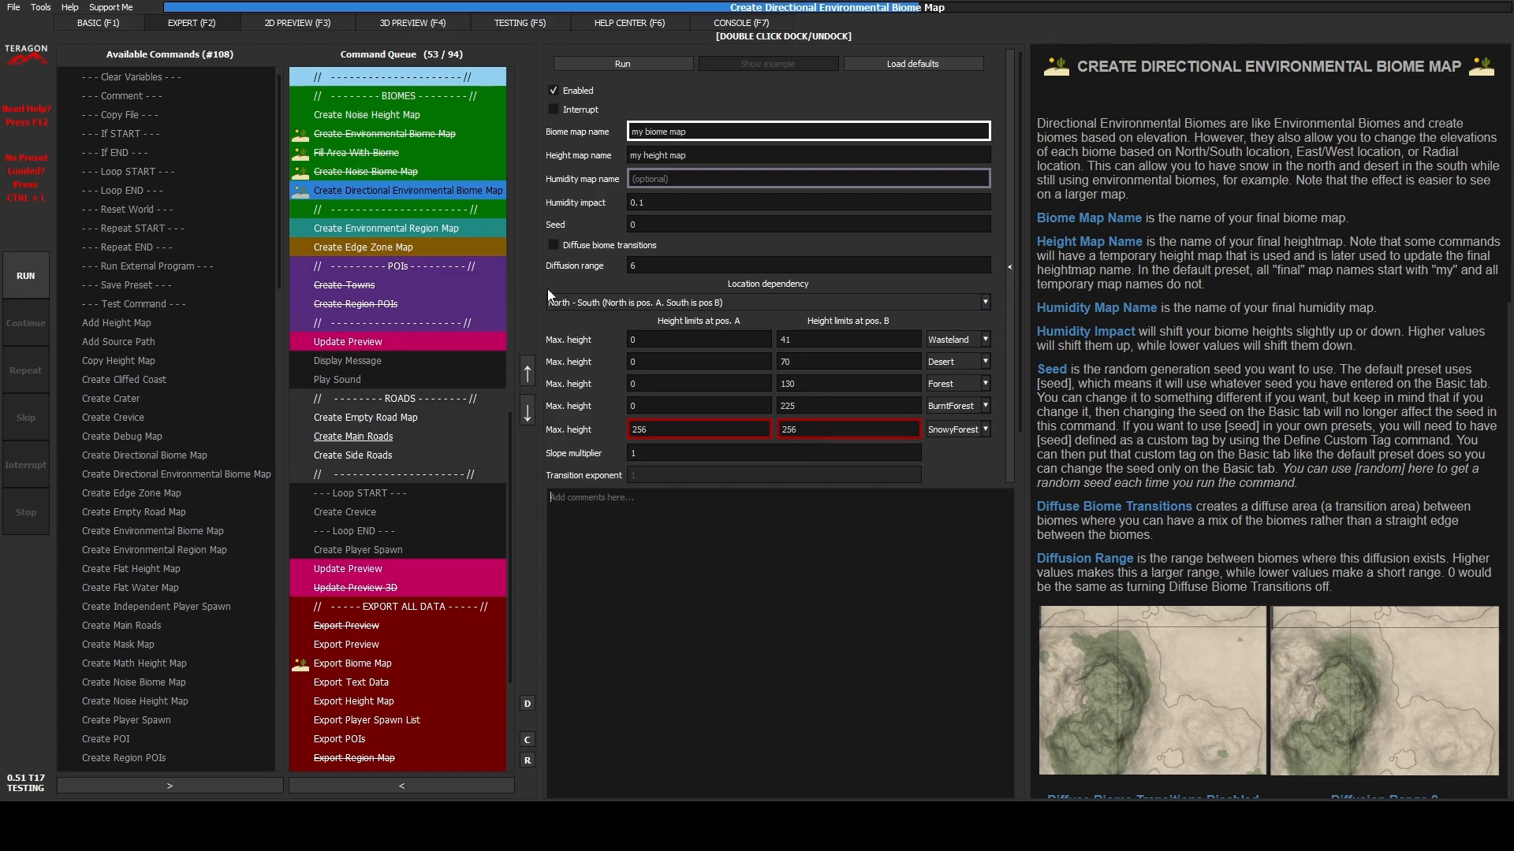
# Step: Examine the location dependency options and height limits of Create Directional Environmental Biome Map and compare them with the 2D map preview
pyautogui.click(773, 506)
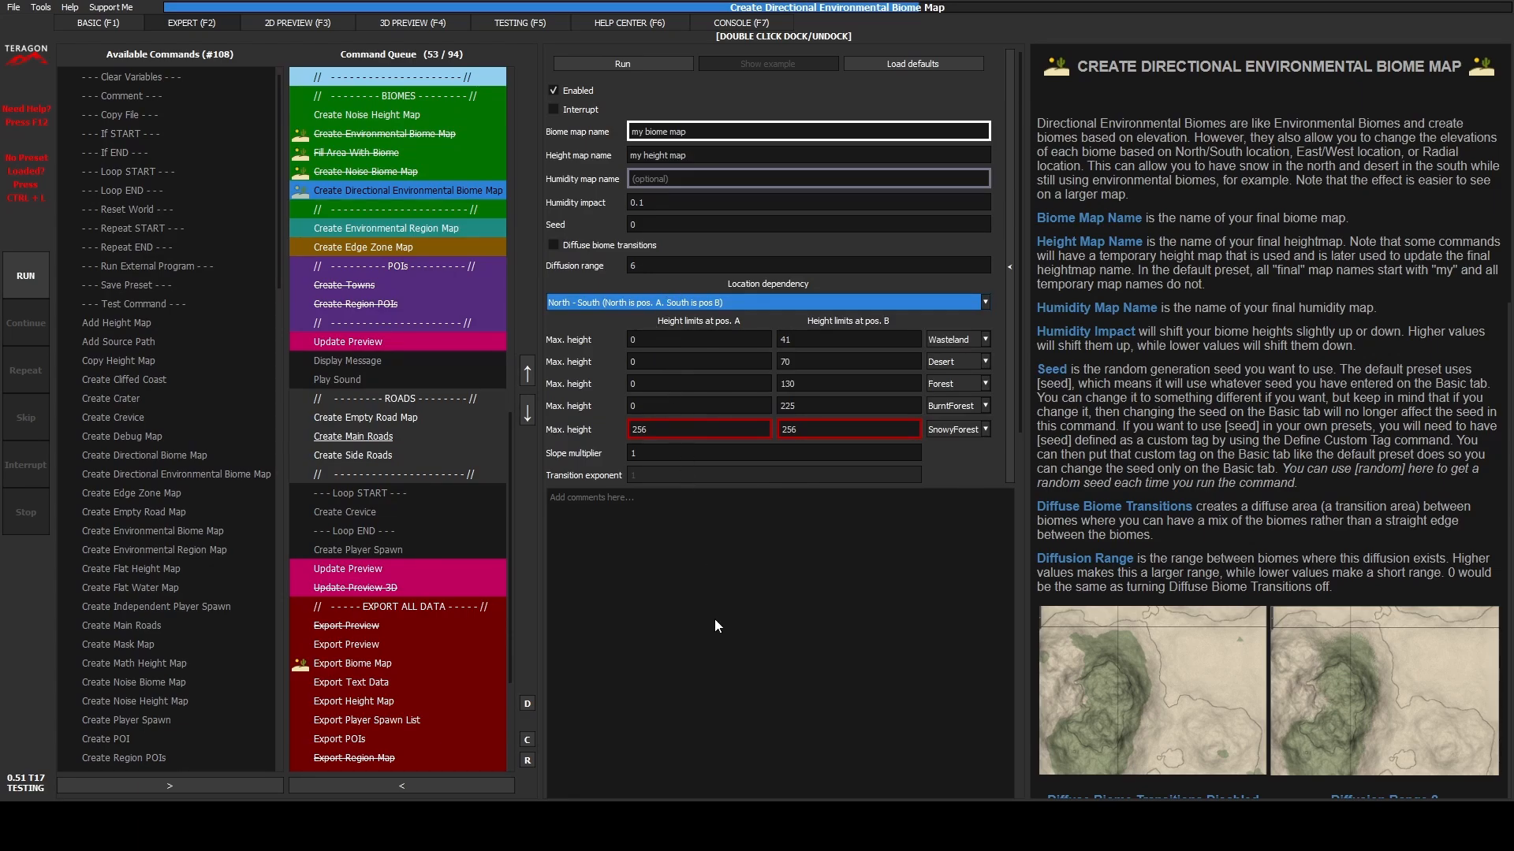
pyautogui.click(720, 668)
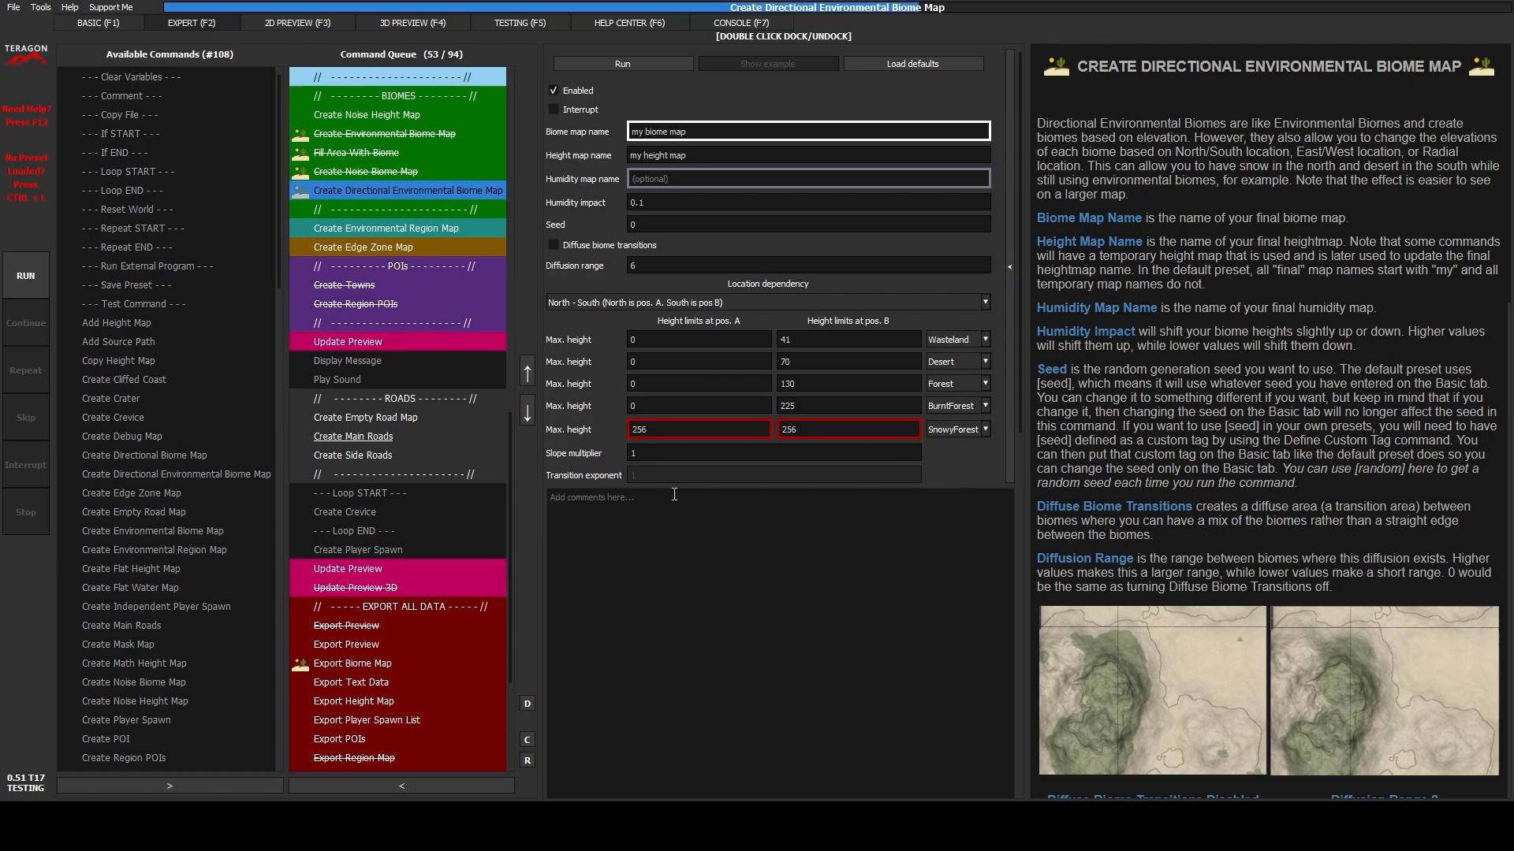
pyautogui.click(709, 534)
pyautogui.click(905, 507)
pyautogui.click(323, 22)
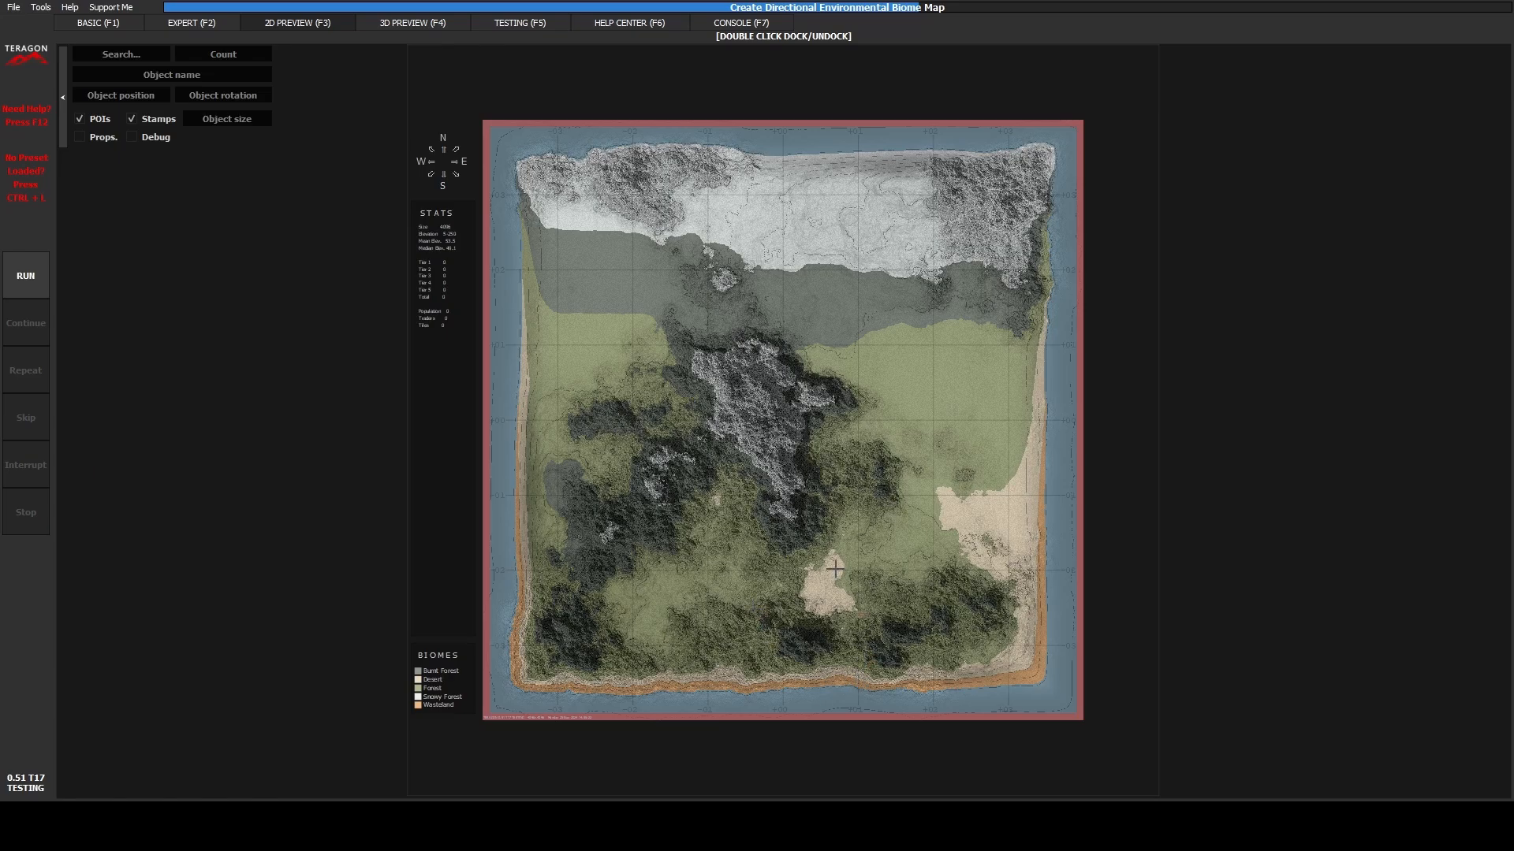
pyautogui.click(199, 22)
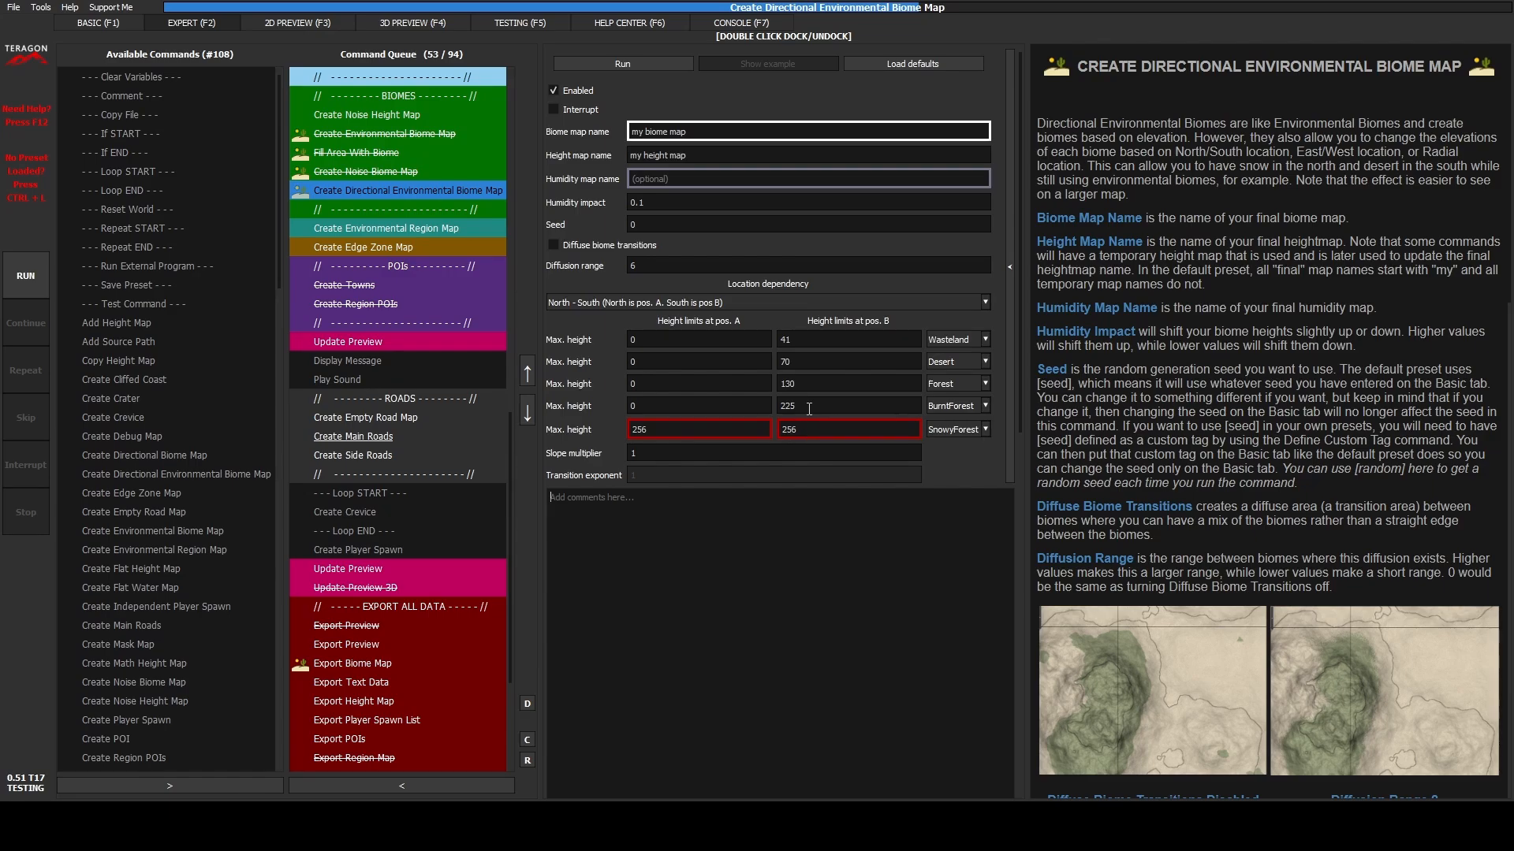
pyautogui.press('F3')
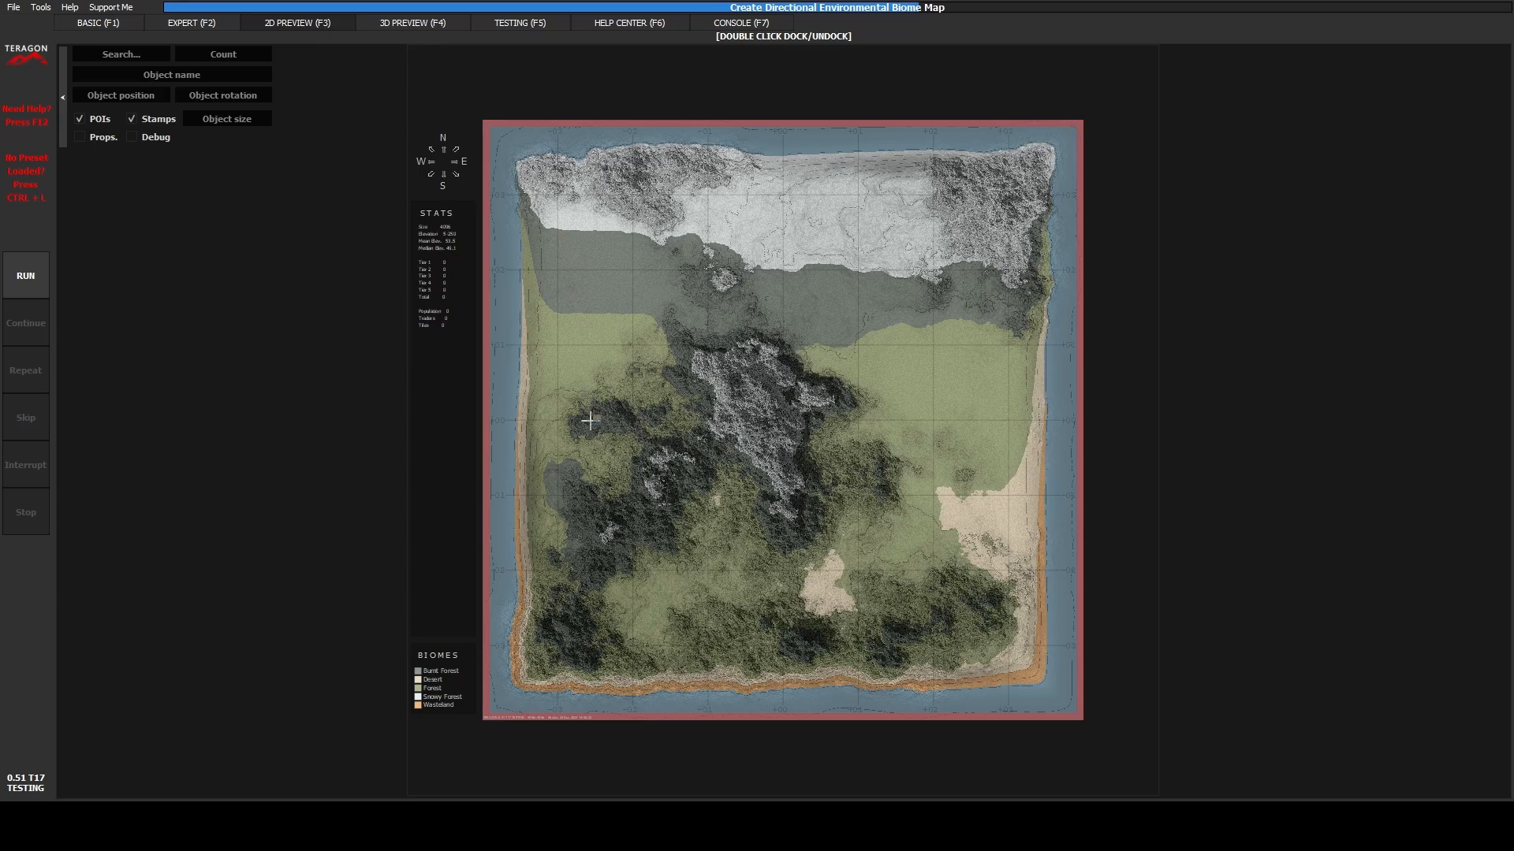
pyautogui.click(226, 25)
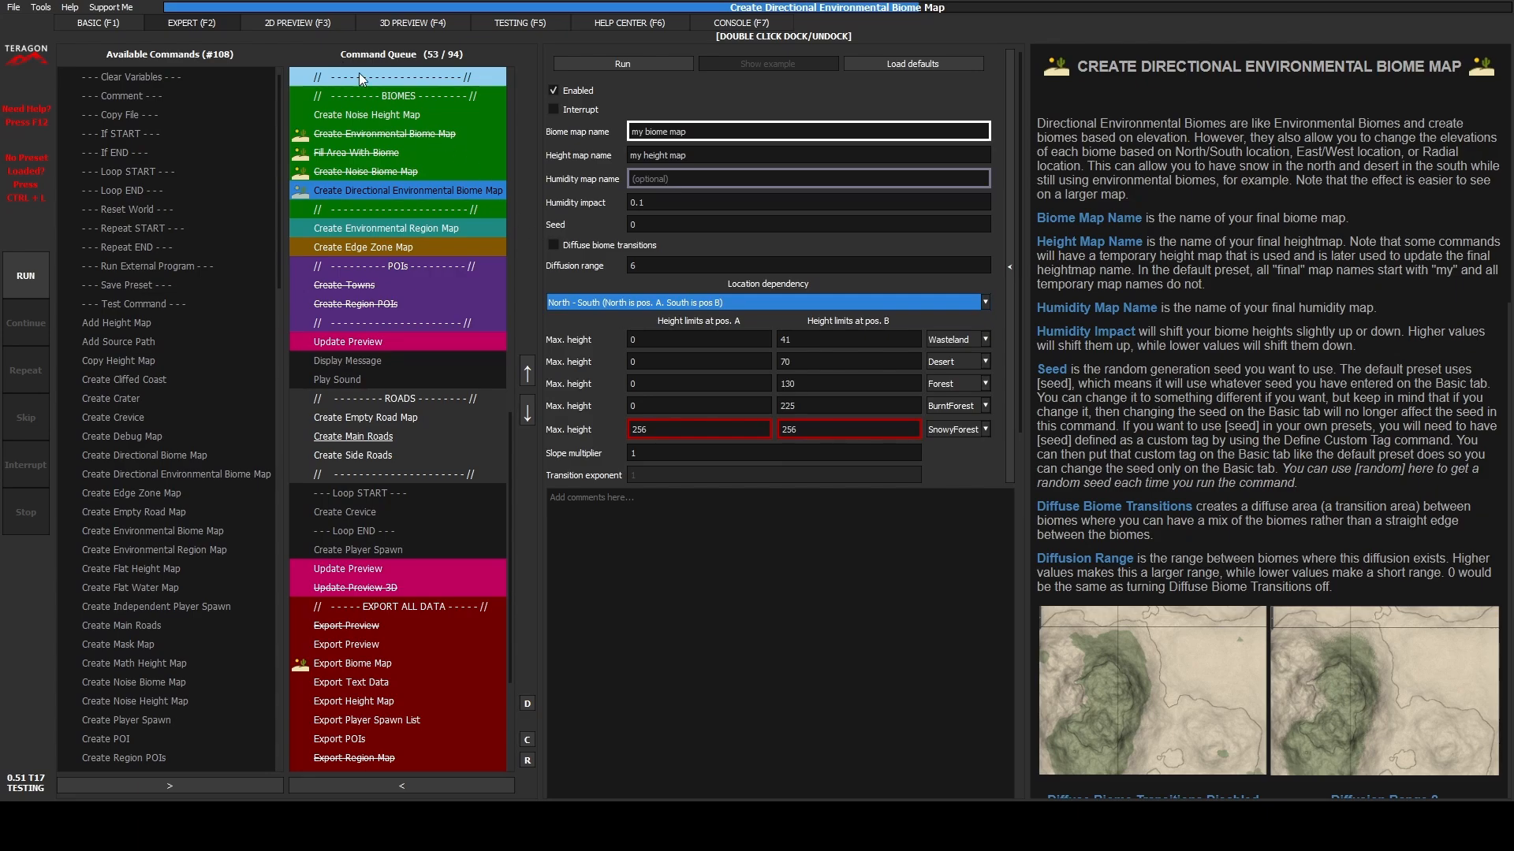
pyautogui.click(318, 25)
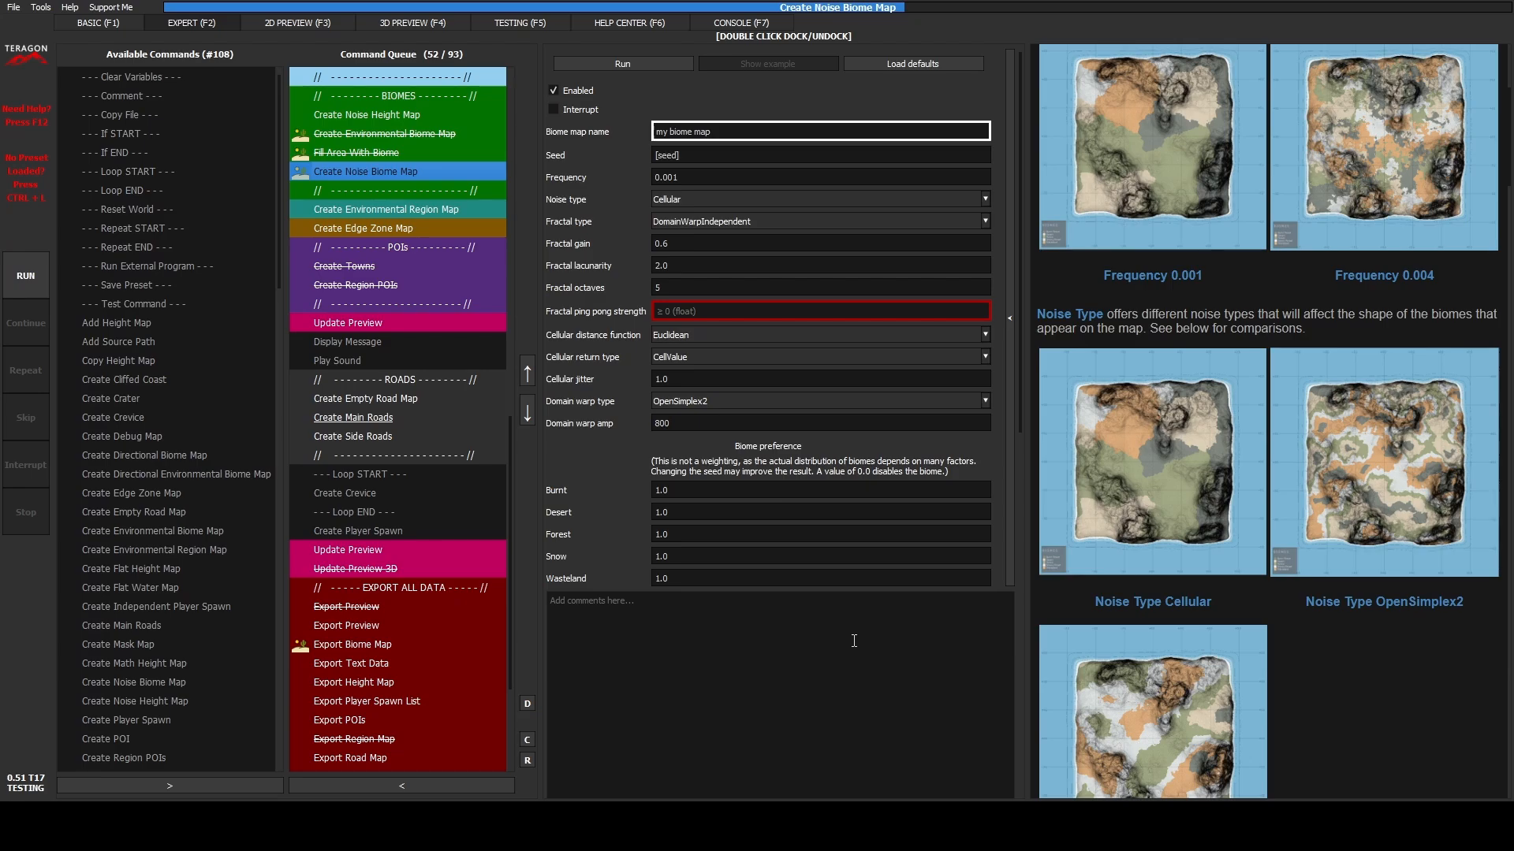
# Step: Read the Create Noise Biome Map help from frequency through biome preference, comparing its sample images, and view the 2D map
pyautogui.scroll(6, 1313, 726)
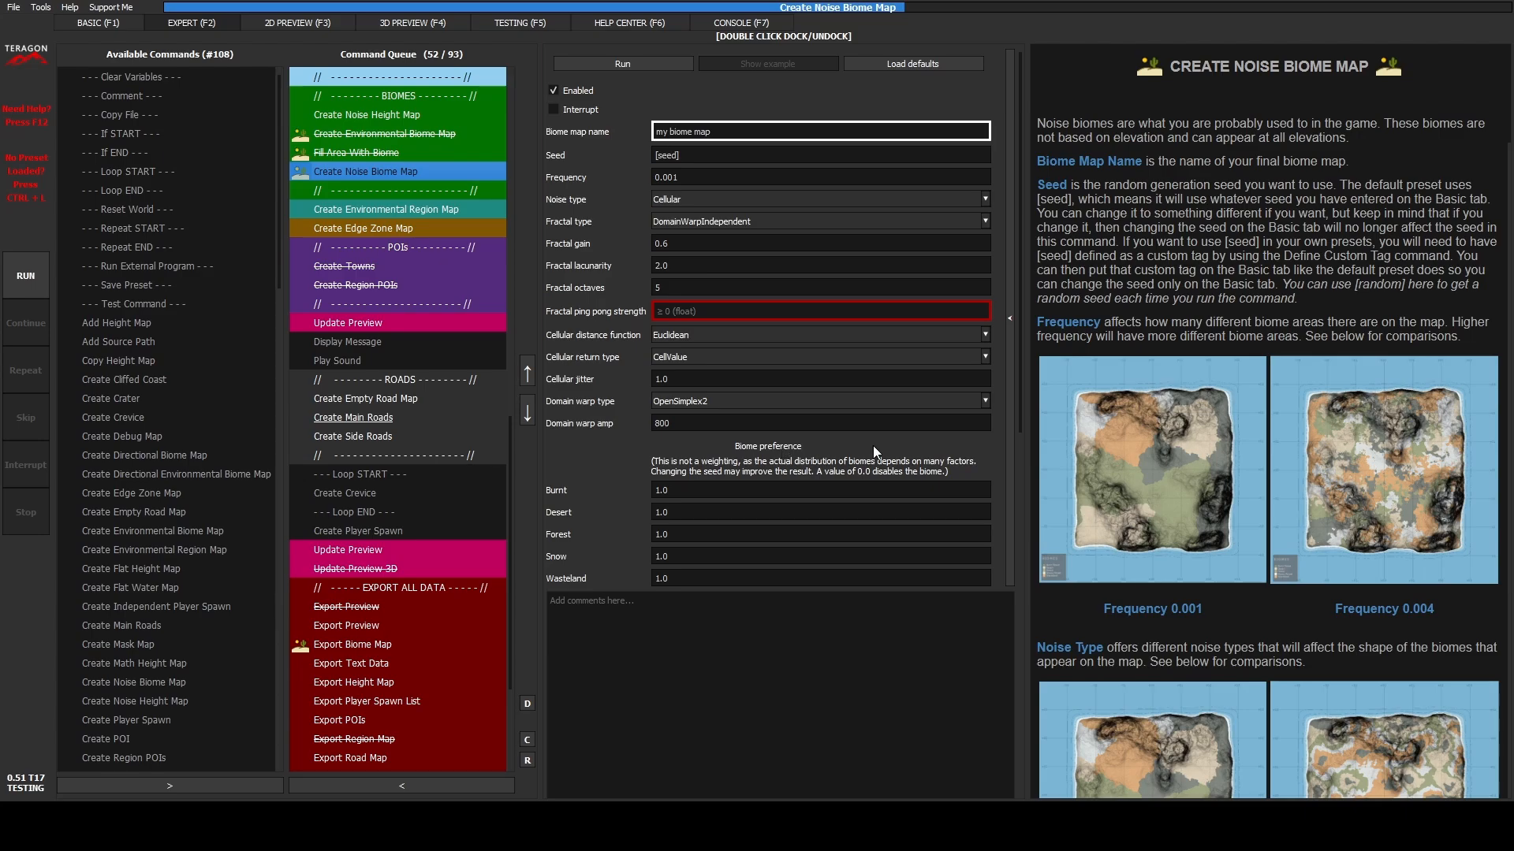
pyautogui.scroll(-10, 1301, 284)
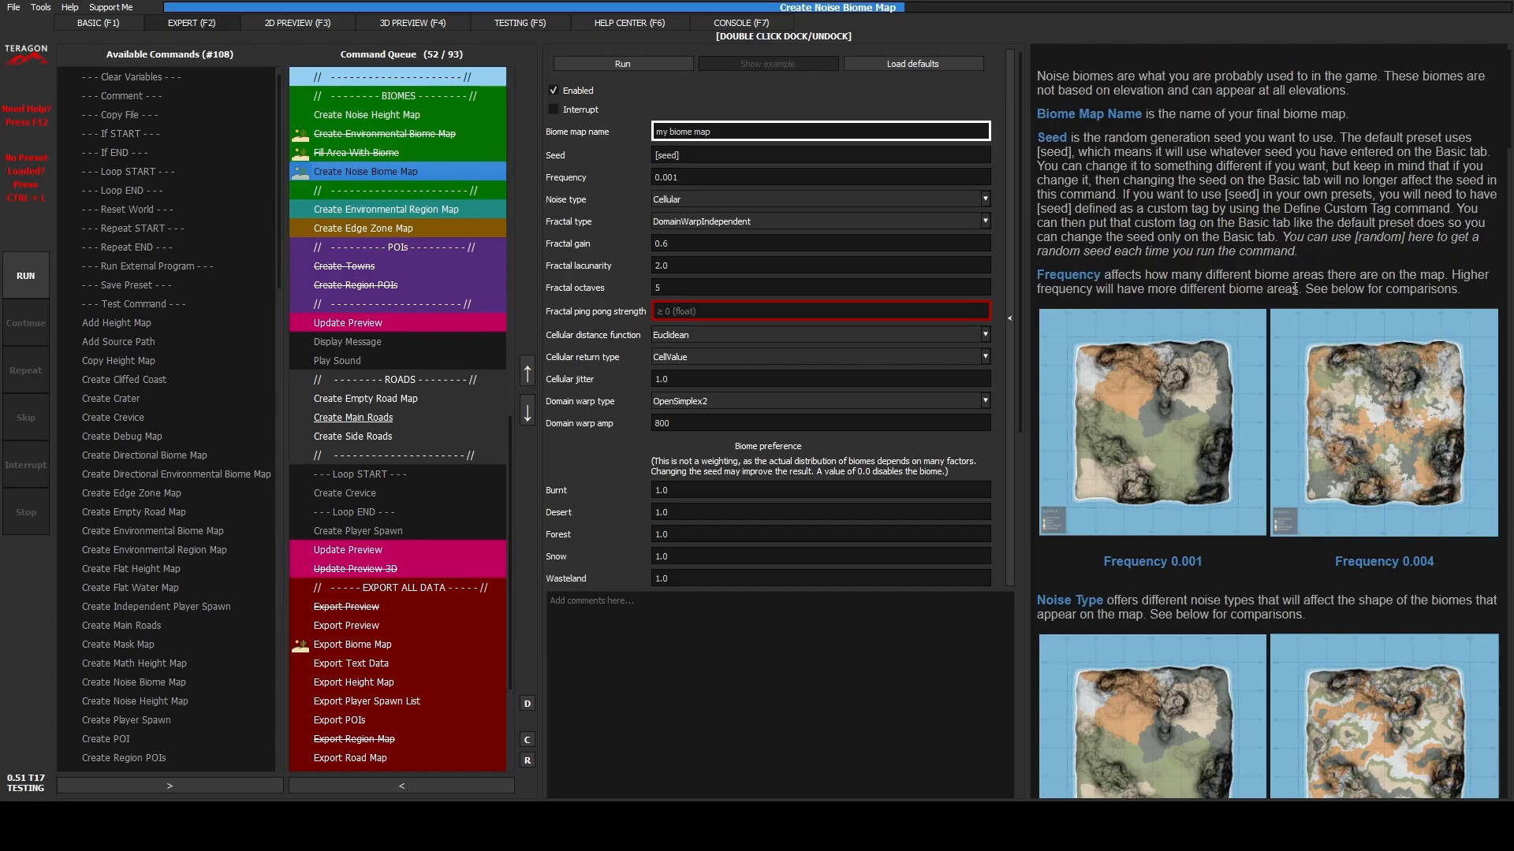
pyautogui.scroll(-10, 1291, 300)
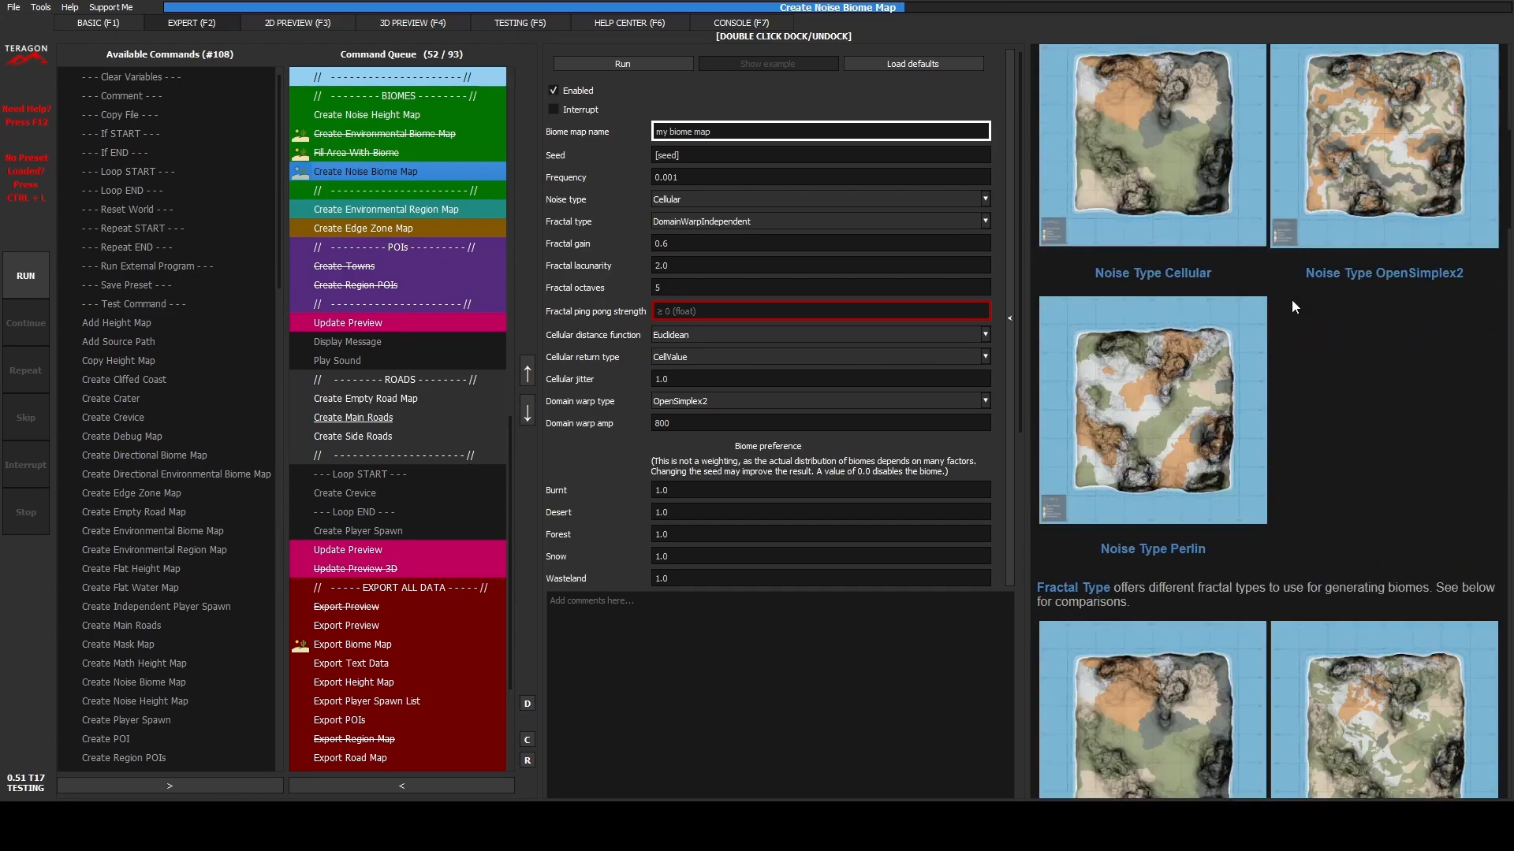
pyautogui.scroll(-10, 1290, 303)
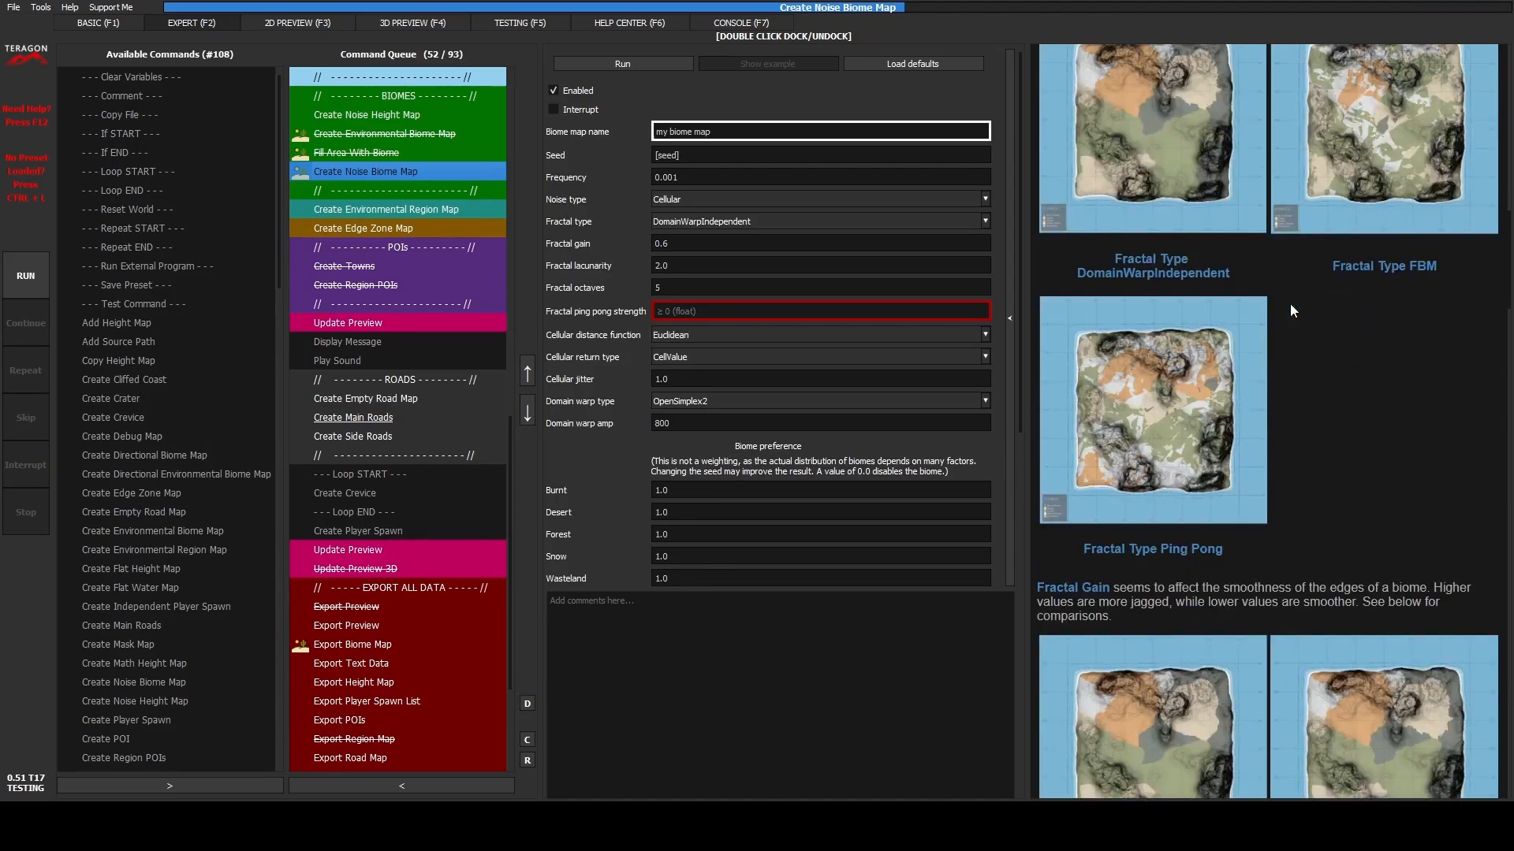
pyautogui.scroll(-9, 1290, 312)
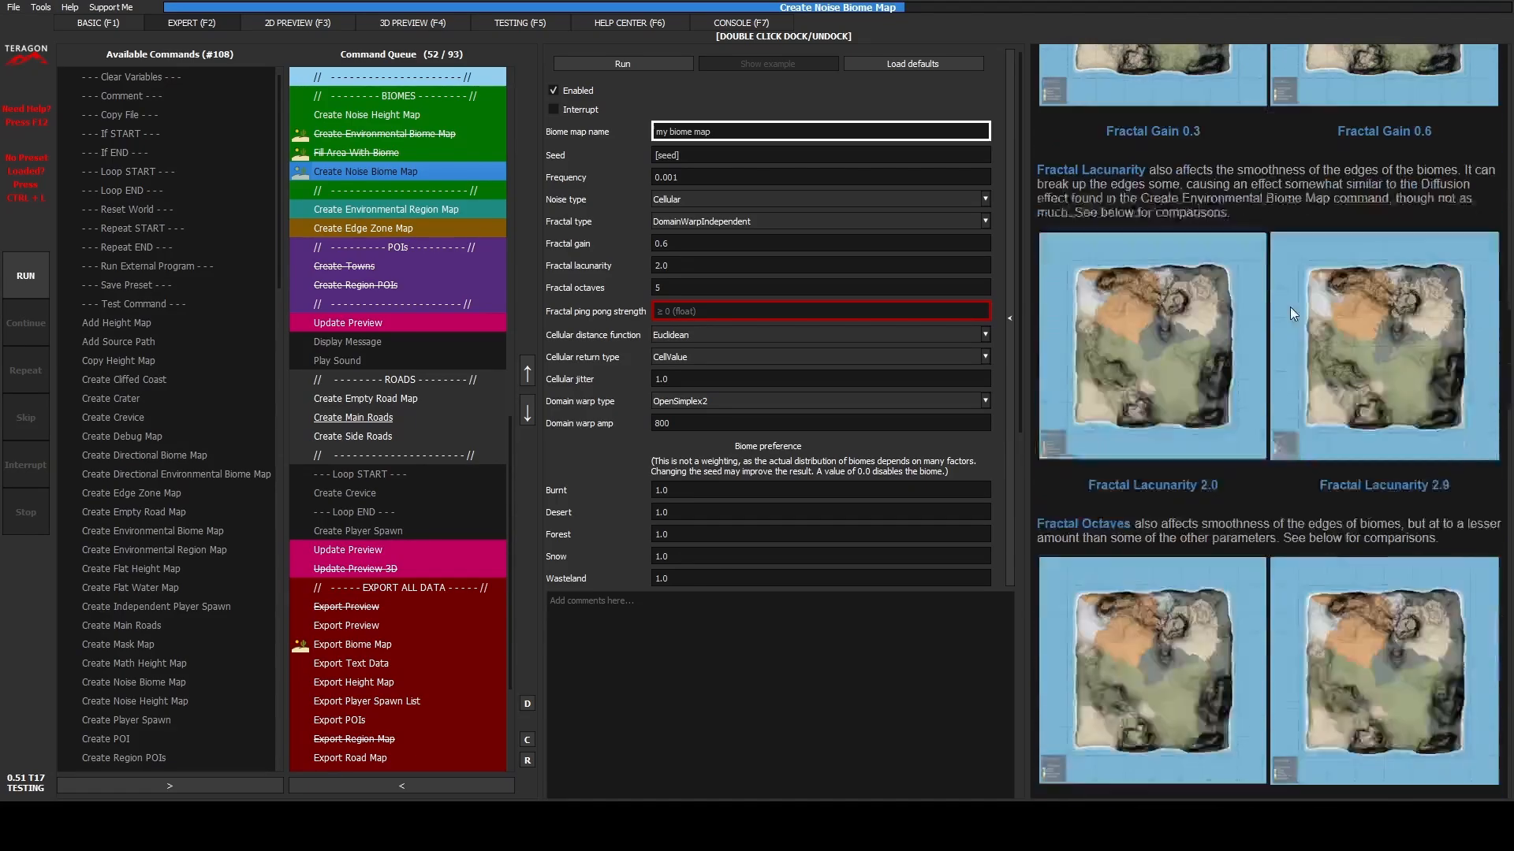
pyautogui.scroll(-10, 1290, 309)
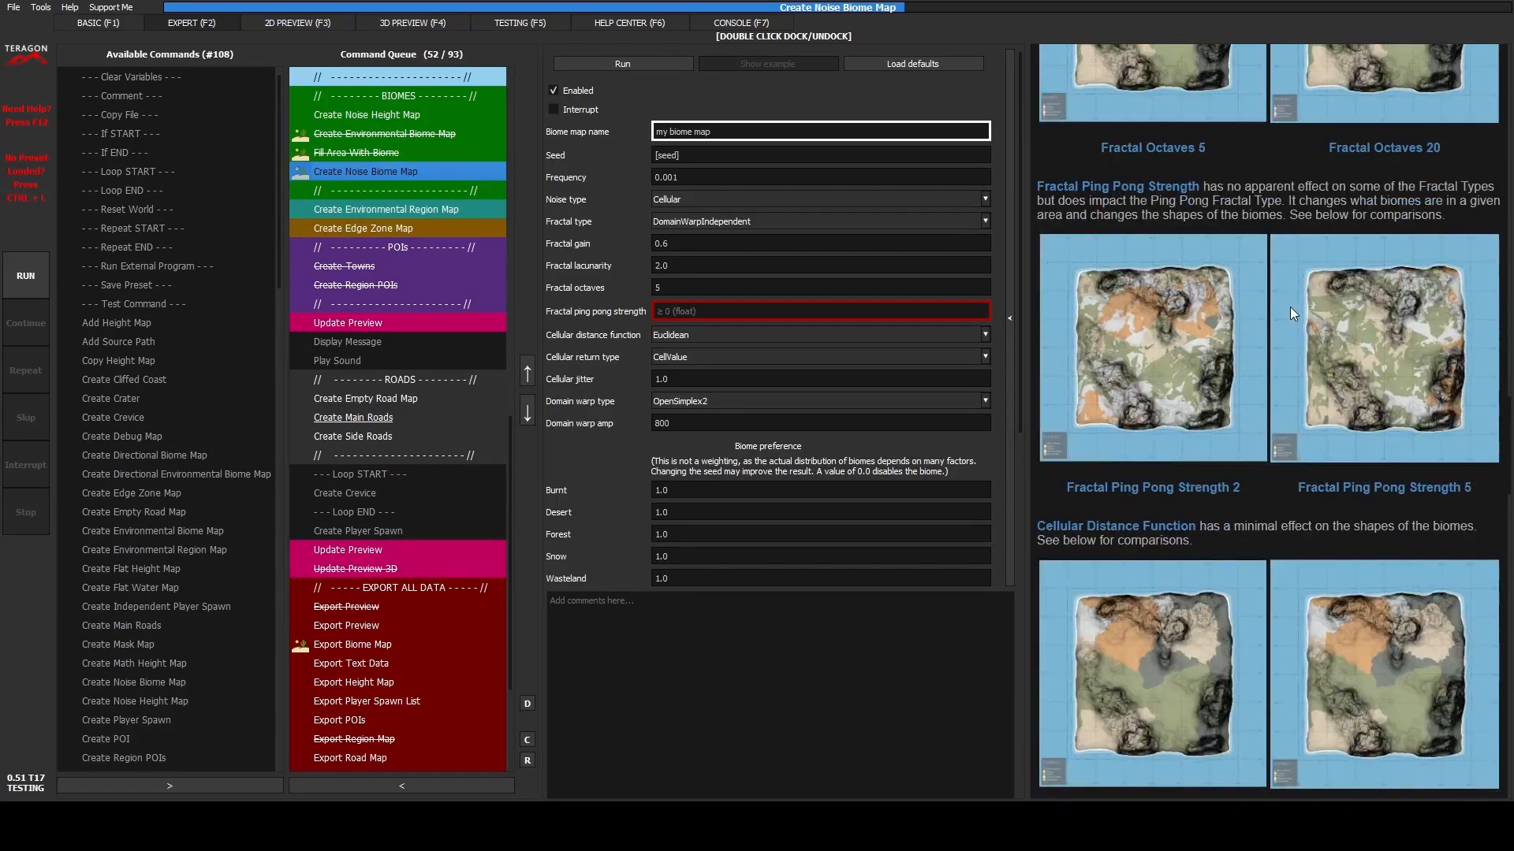
pyautogui.scroll(-14, 1290, 306)
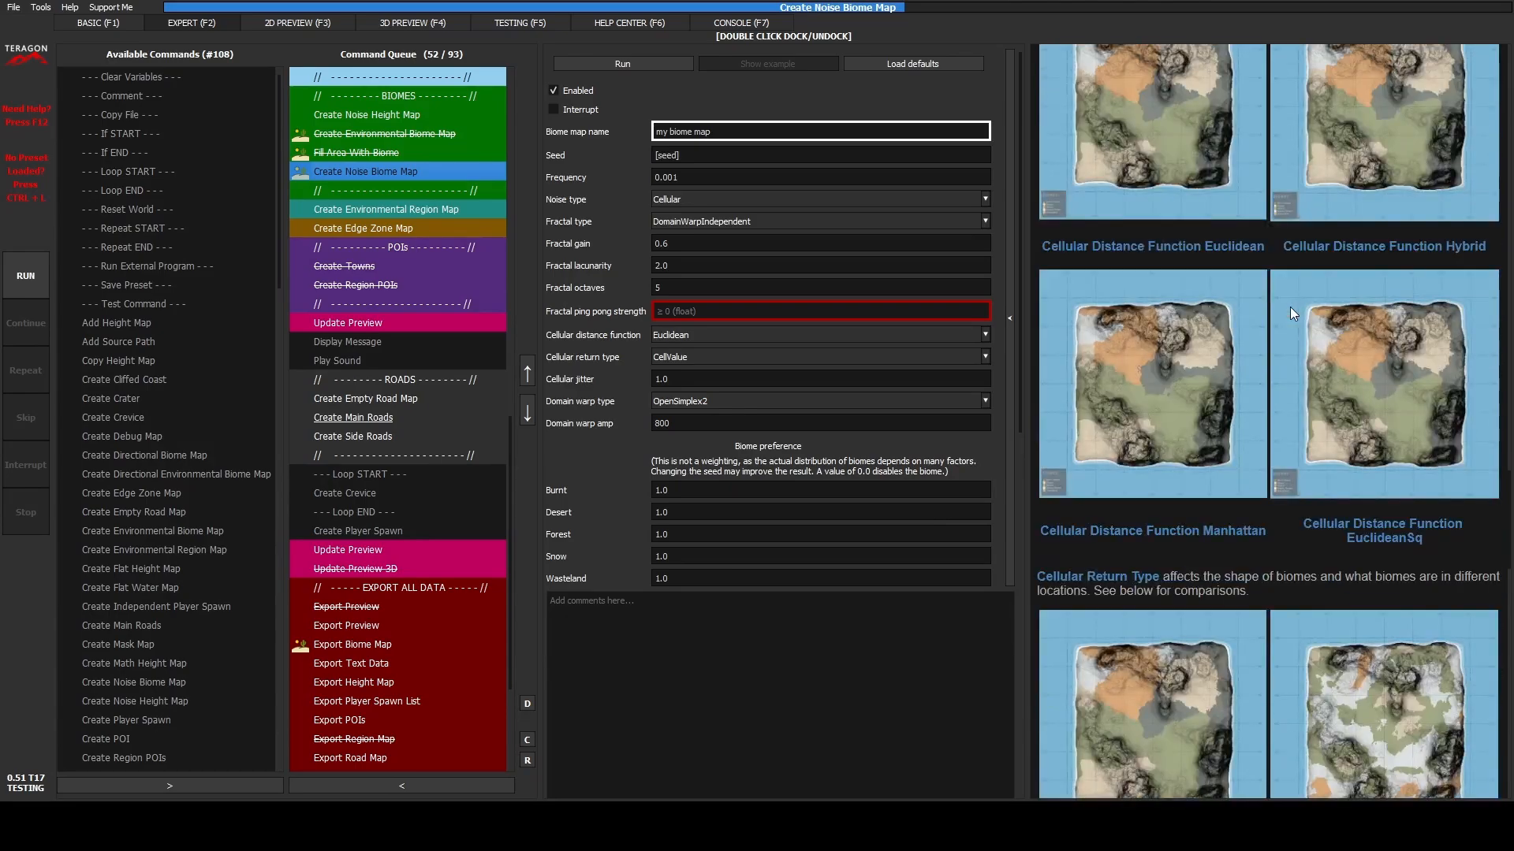
pyautogui.scroll(-10, 1292, 313)
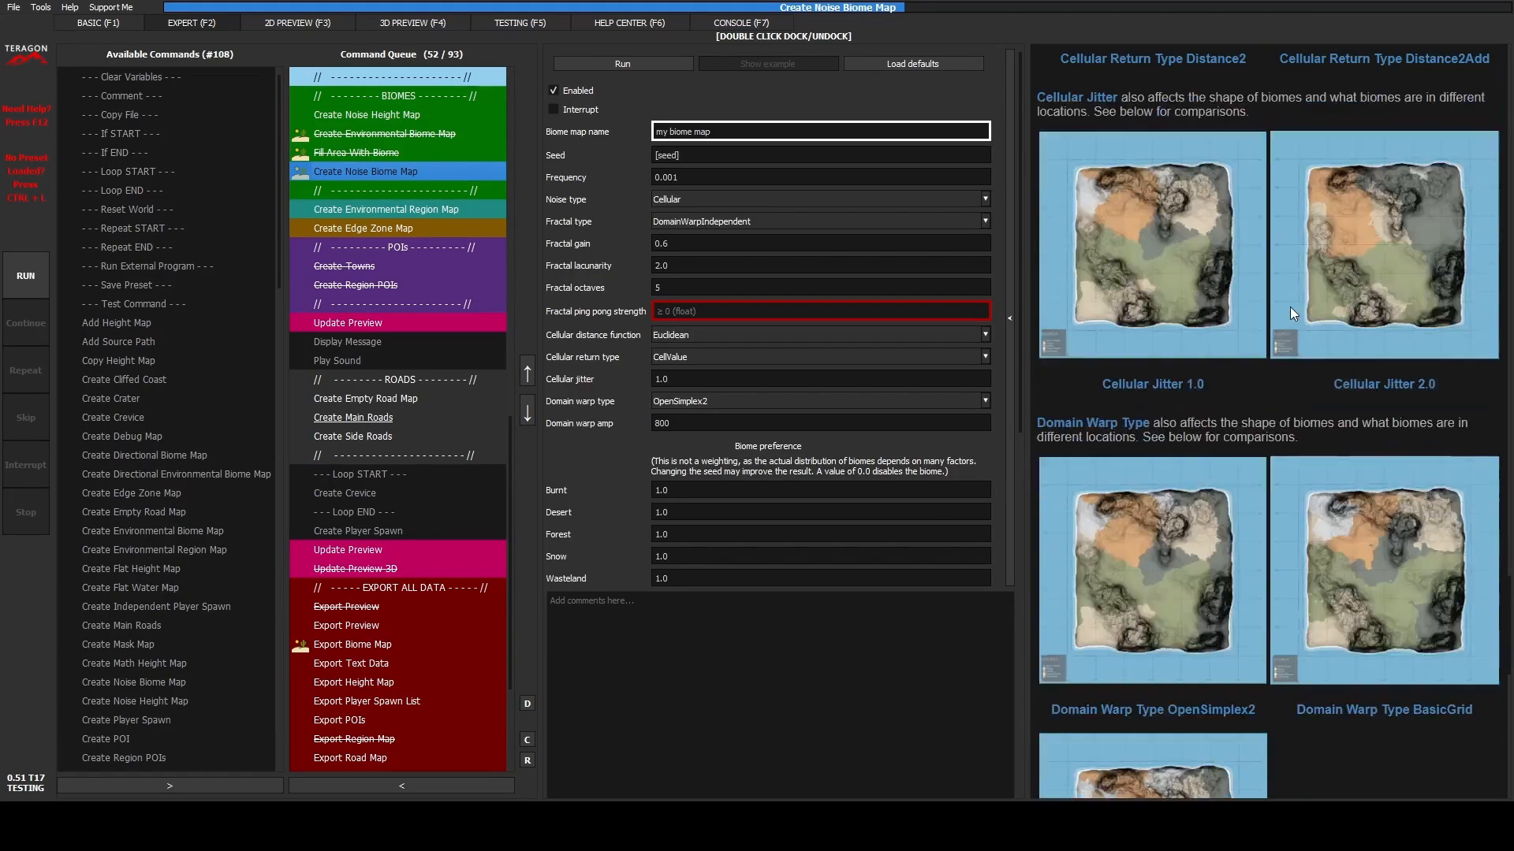
pyautogui.scroll(-8, 1290, 313)
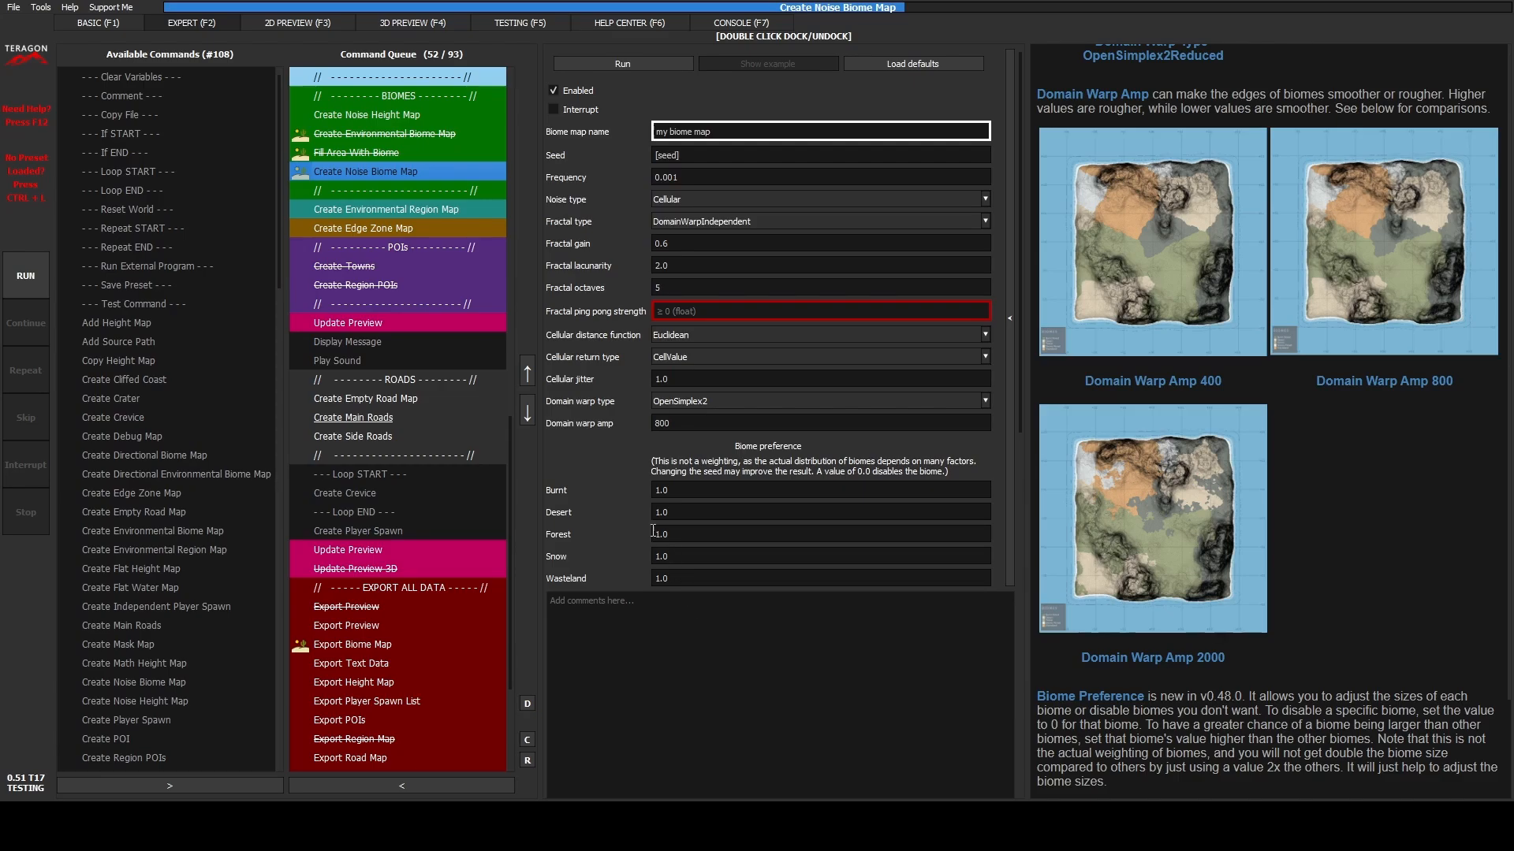
pyautogui.click(324, 21)
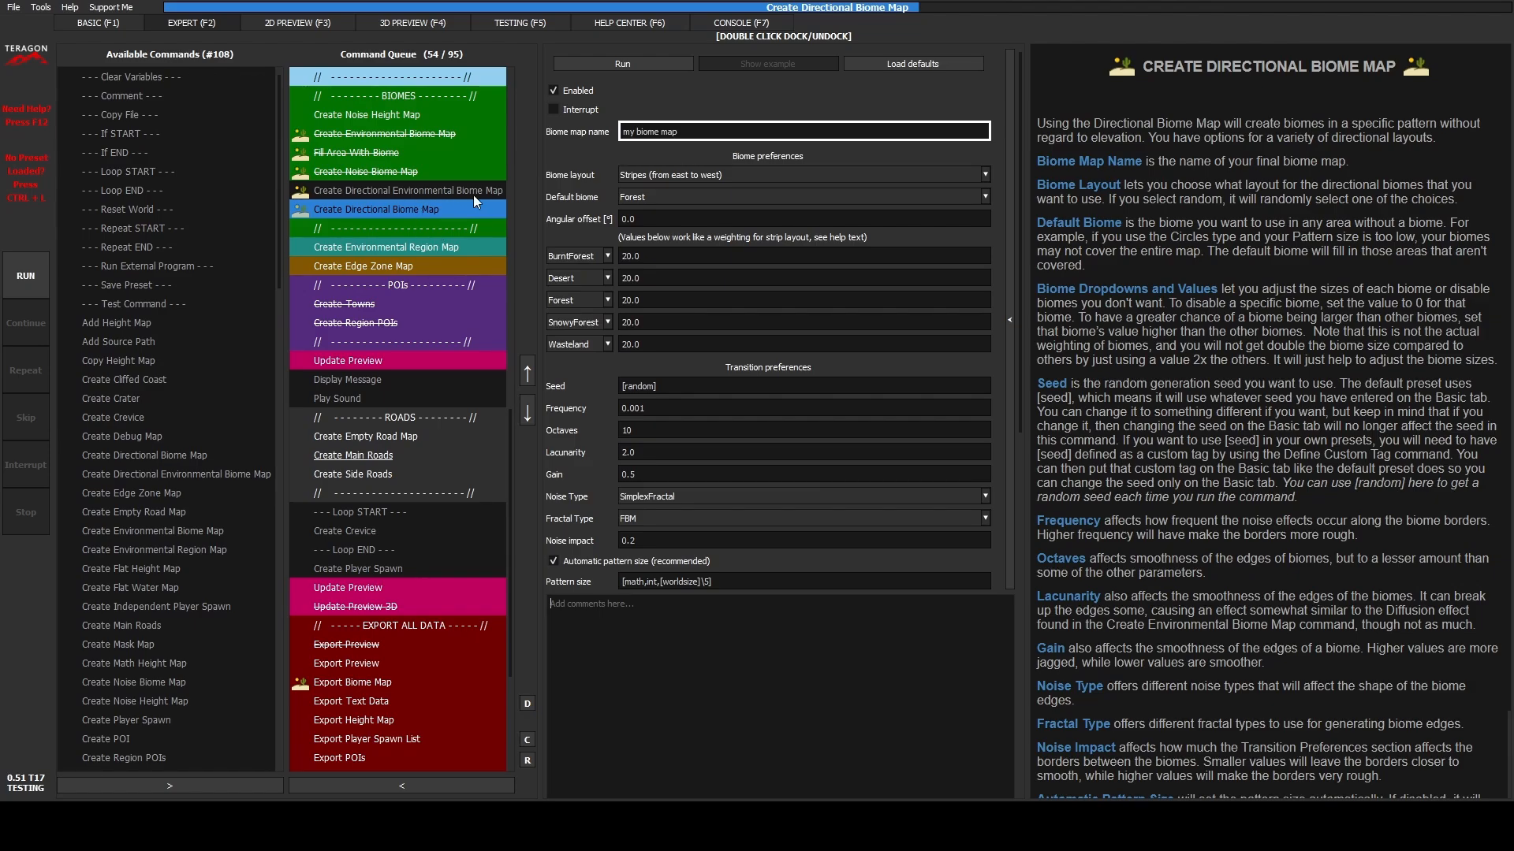
# Step: Set the BurntForest weighting to 100 for the east-to-west stripes layout in Create Directional Biome Map and check the 2D preview
pyautogui.click(554, 282)
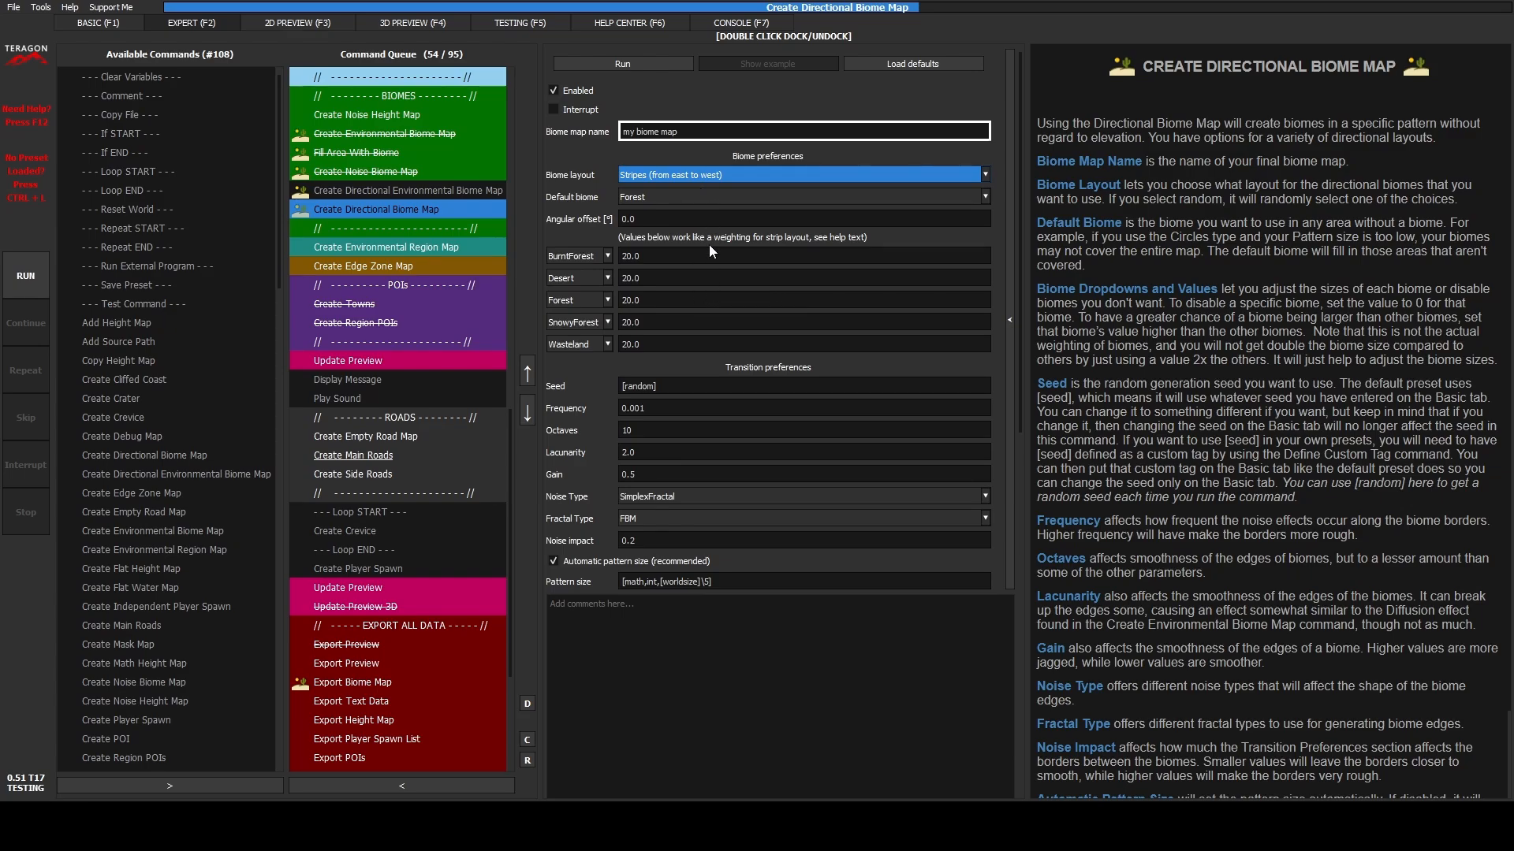
pyautogui.click(731, 643)
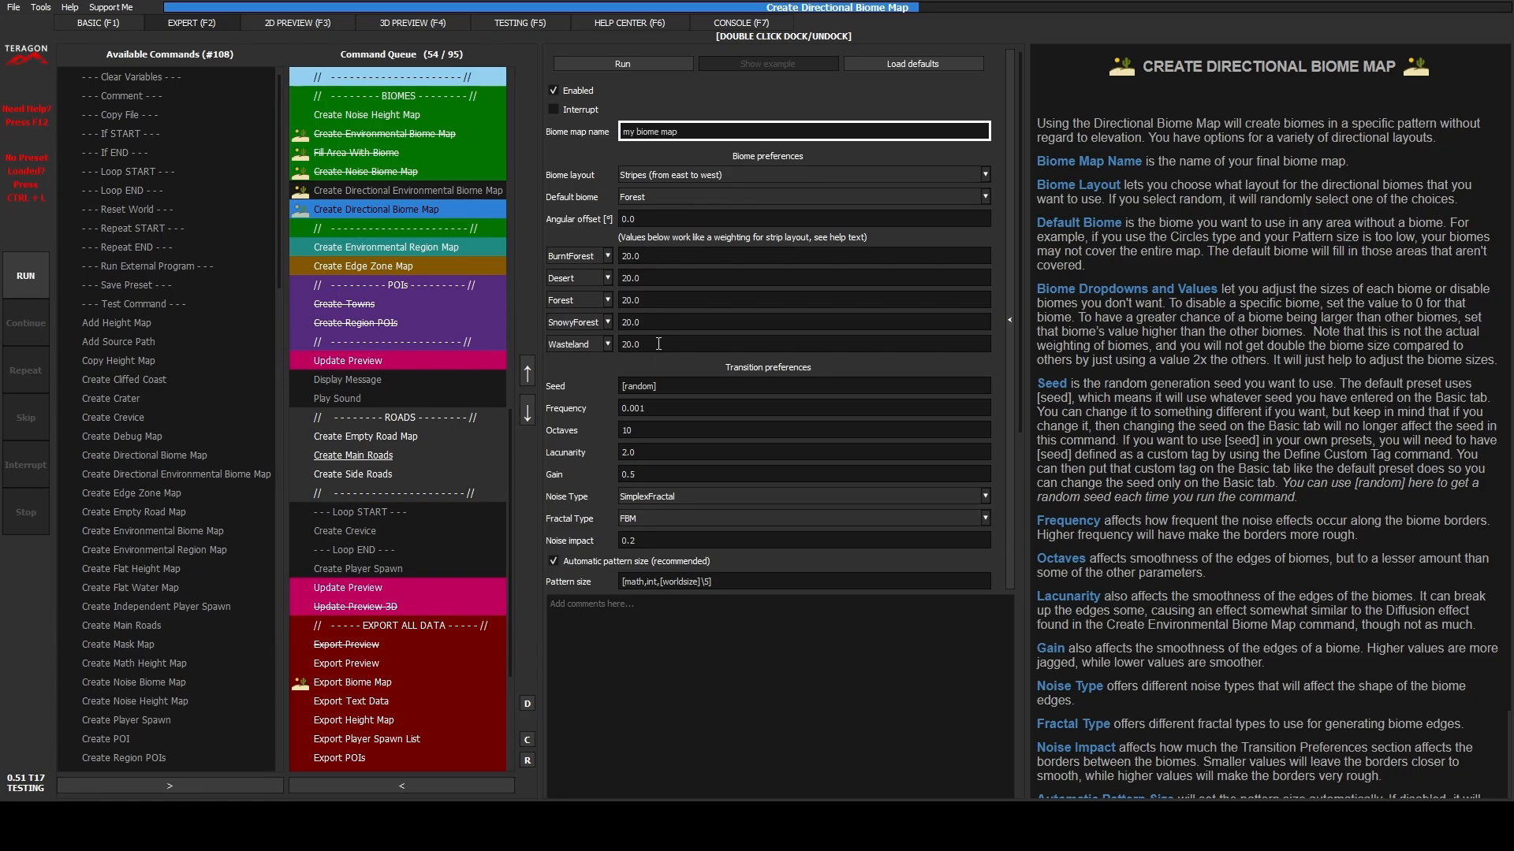
pyautogui.click(655, 255)
pyautogui.write('100')
pyautogui.click(314, 25)
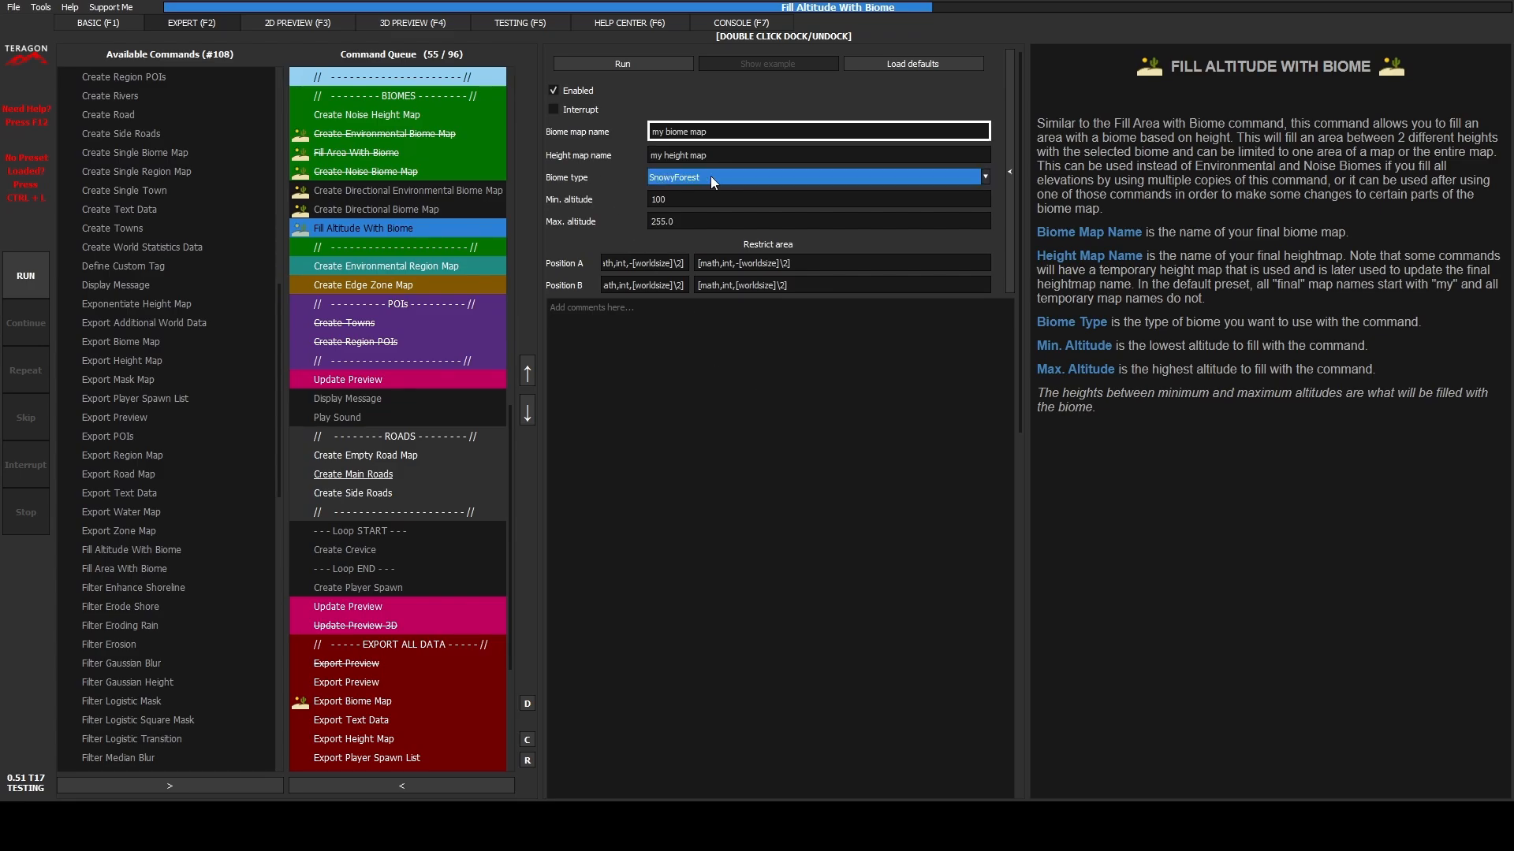
# Step: Inspect the biome type and the minimum and maximum altitude of Fill Altitude With Biome, comparing them with the 2D preview
pyautogui.click(686, 200)
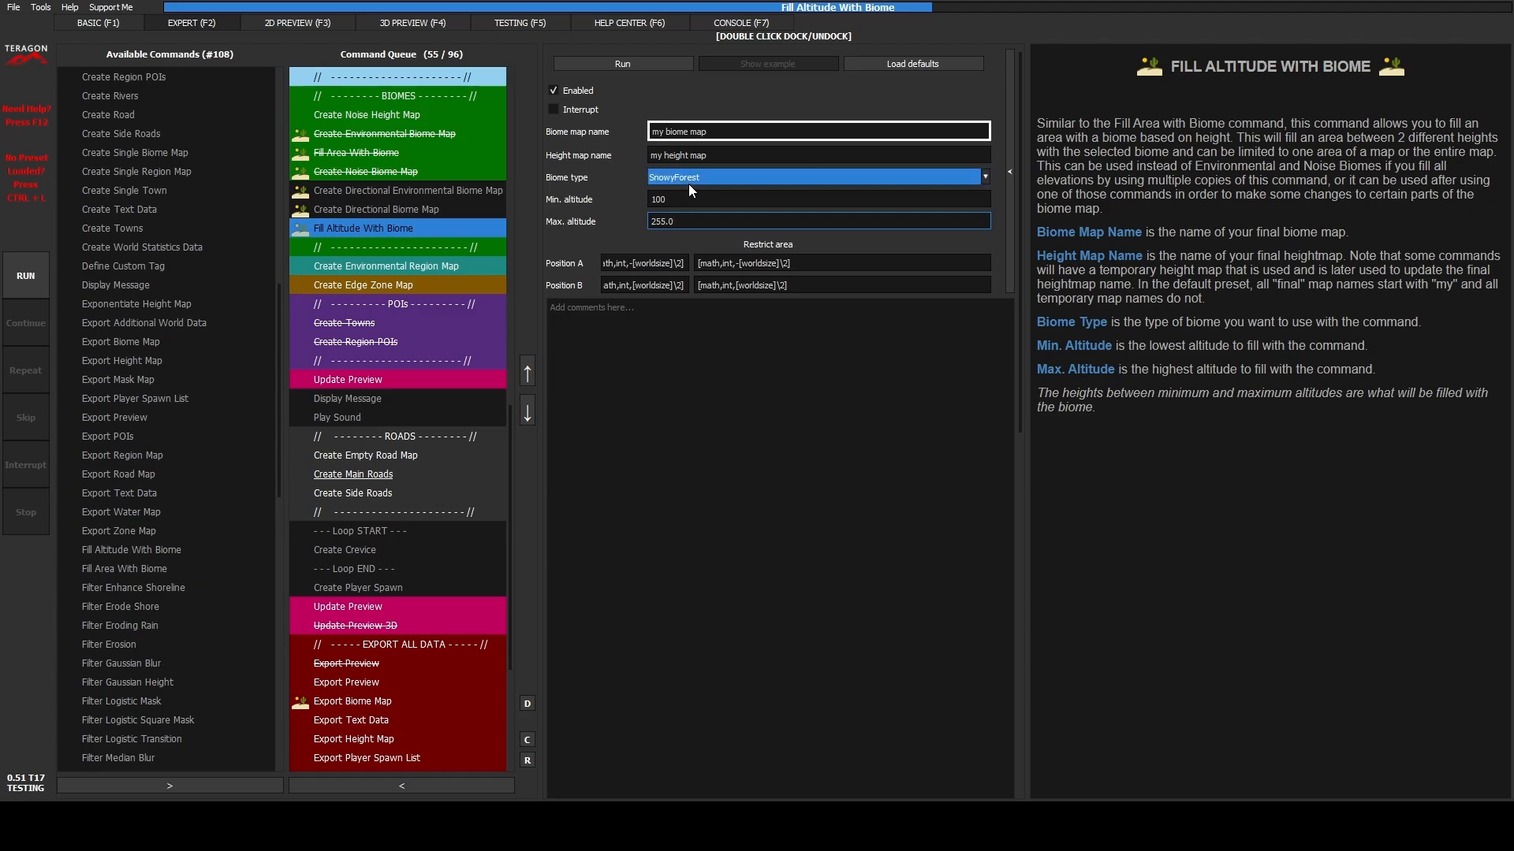
pyautogui.click(693, 203)
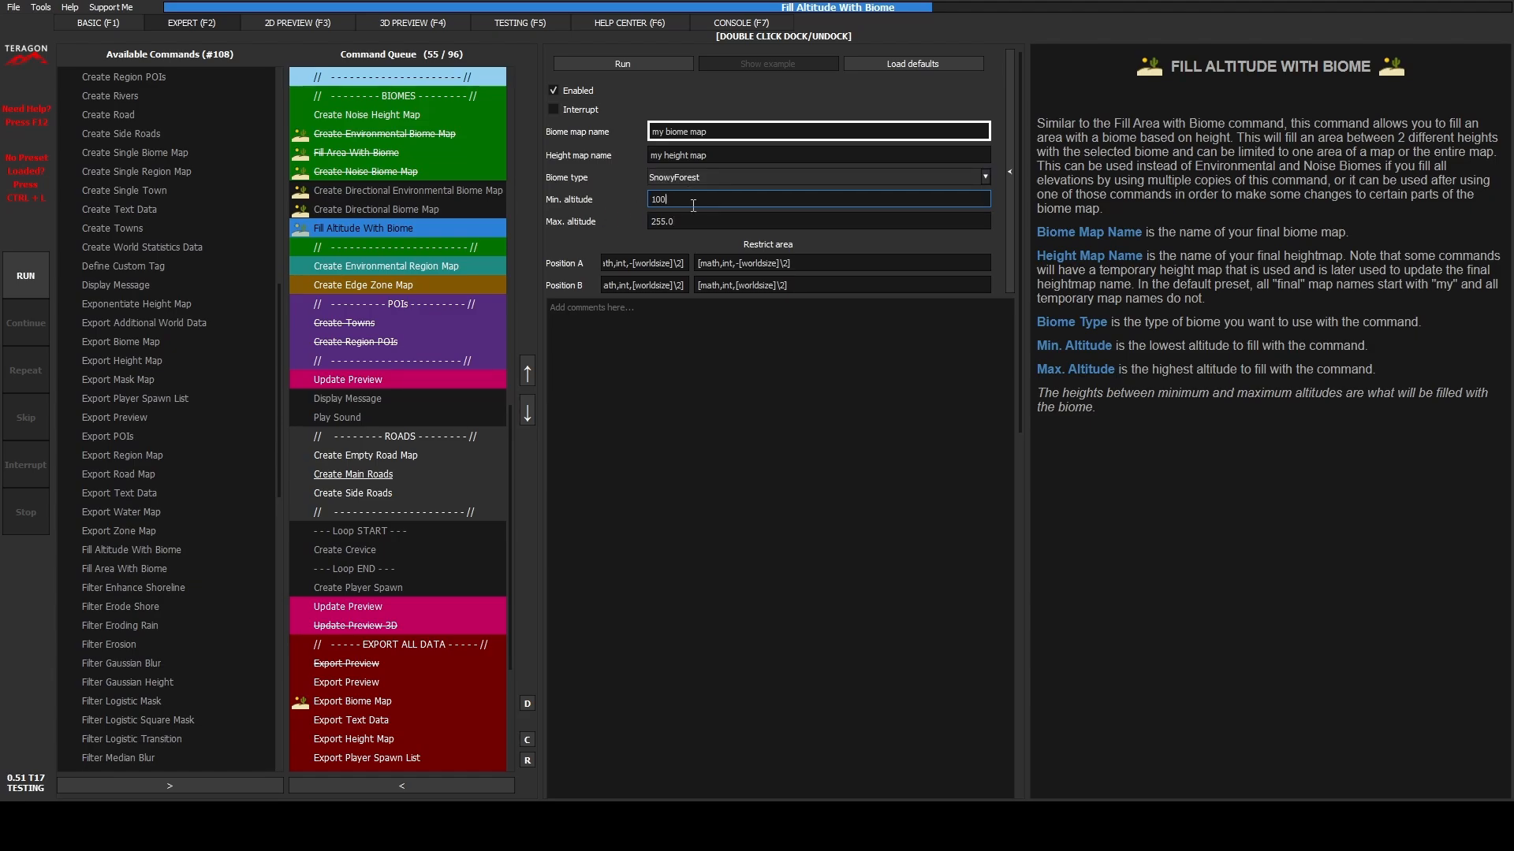
pyautogui.click(695, 221)
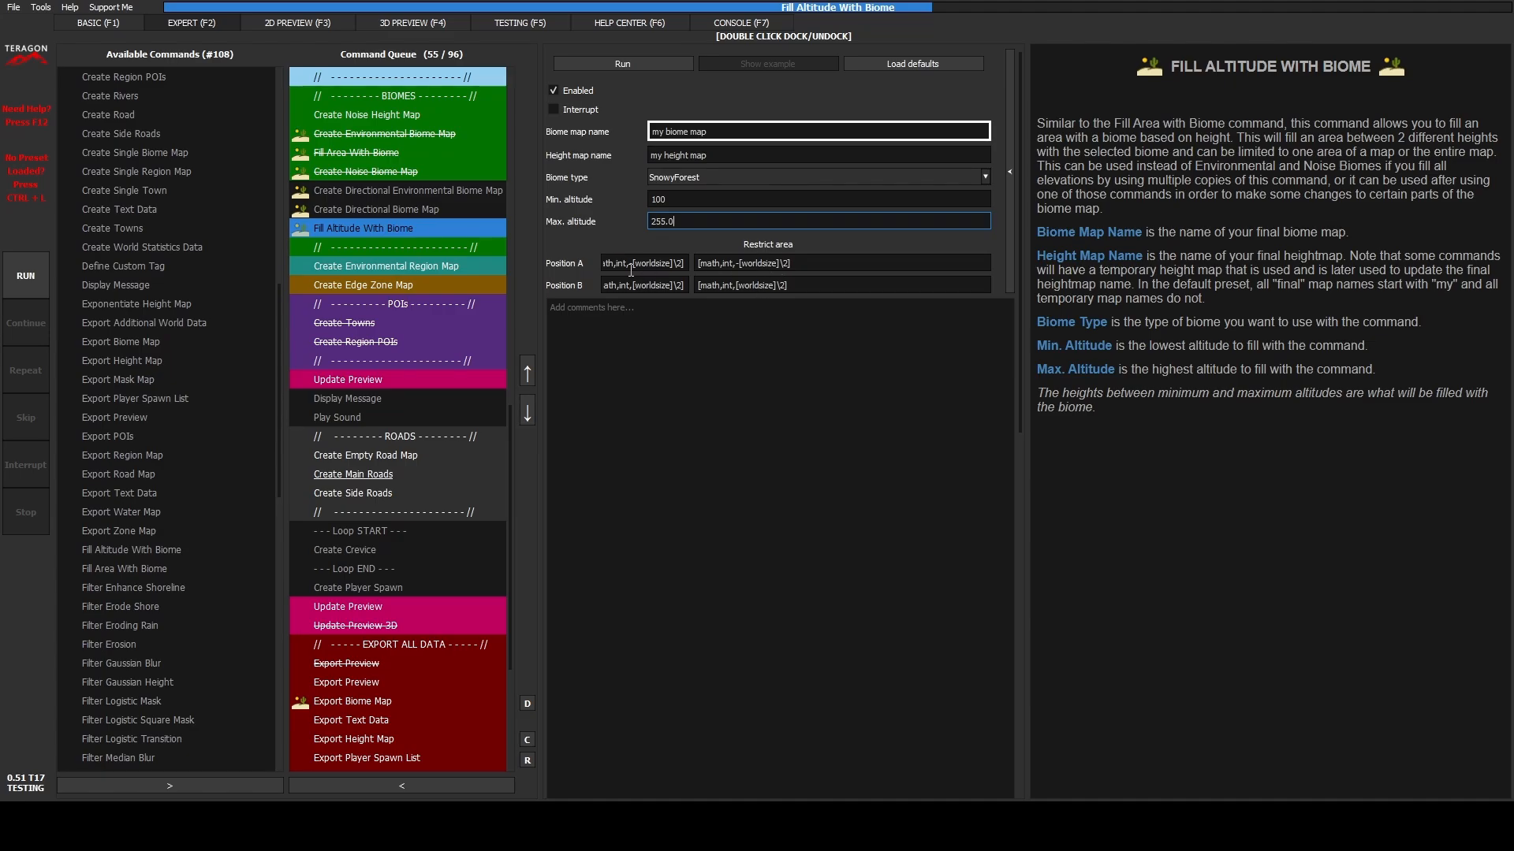
pyautogui.click(331, 22)
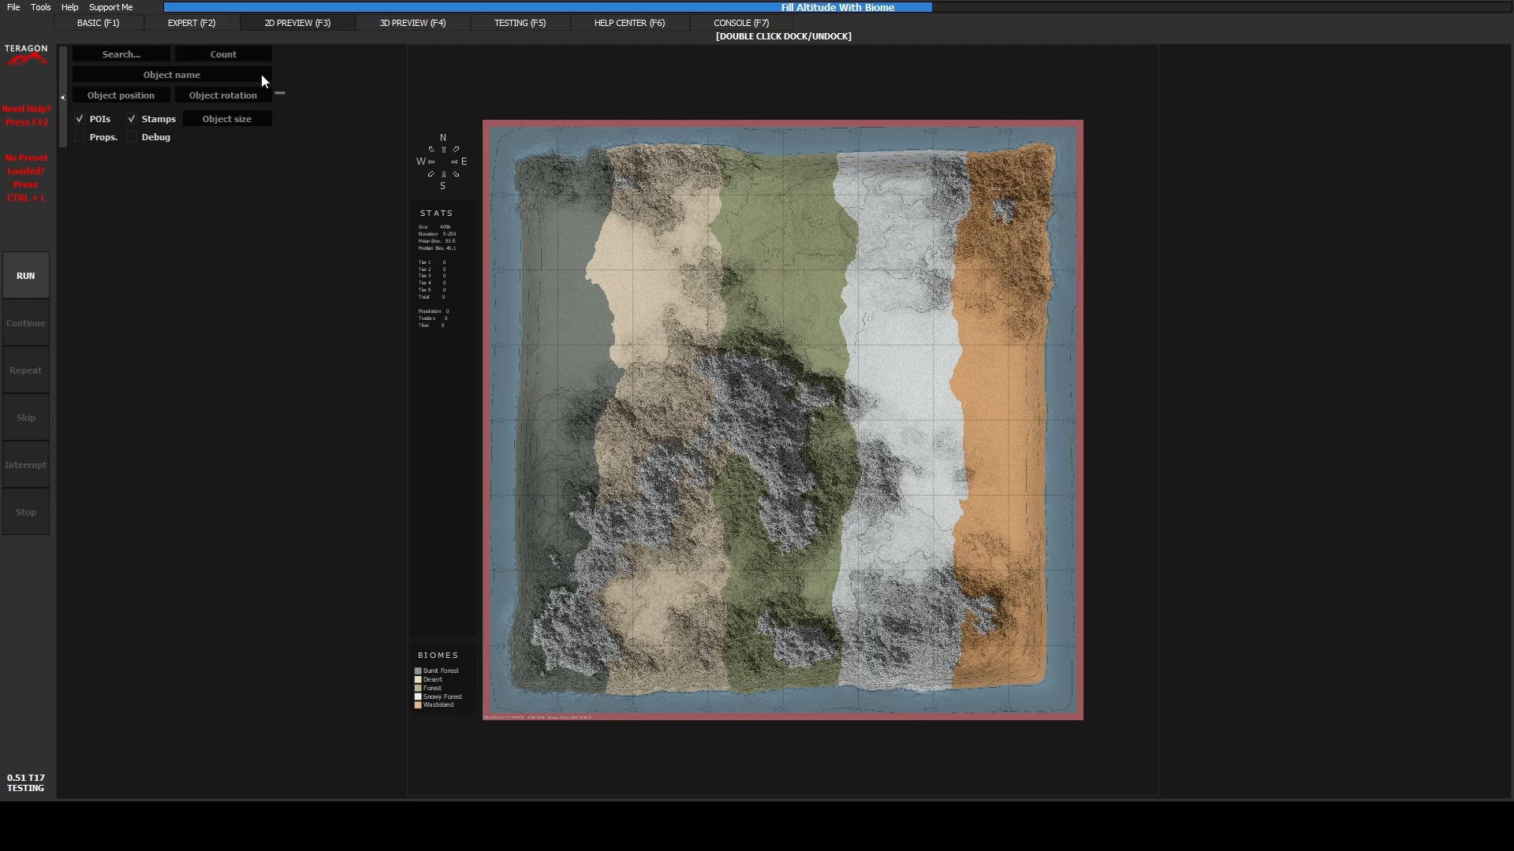
pyautogui.click(203, 25)
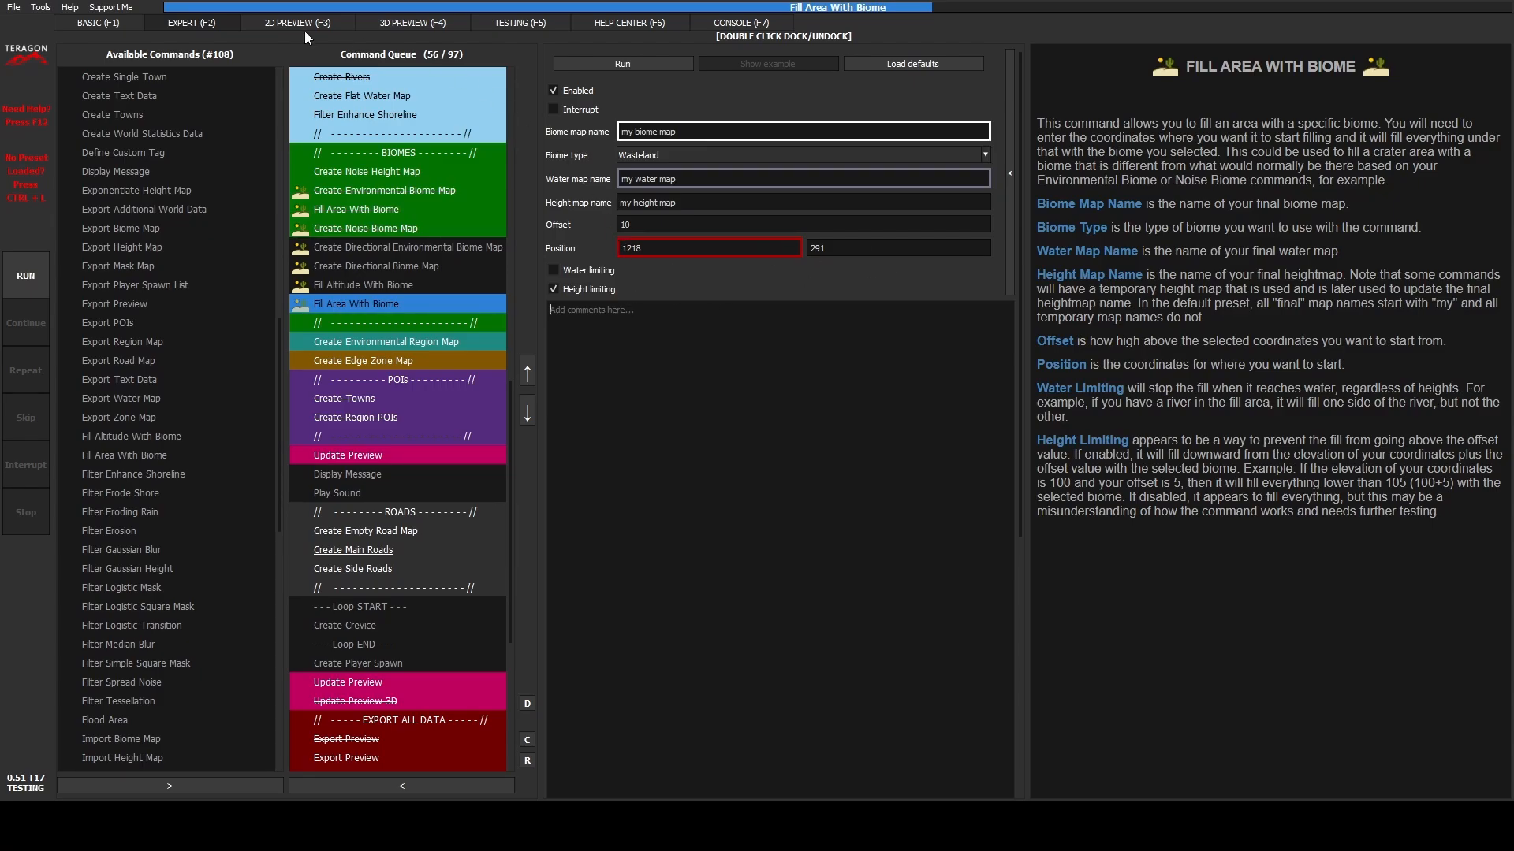
# Step: View the 2D map for Fill Area With Biome, and revisit the settings of the altitude fill, area fill and environmental biome commands
pyautogui.click(286, 24)
pyautogui.click(348, 287)
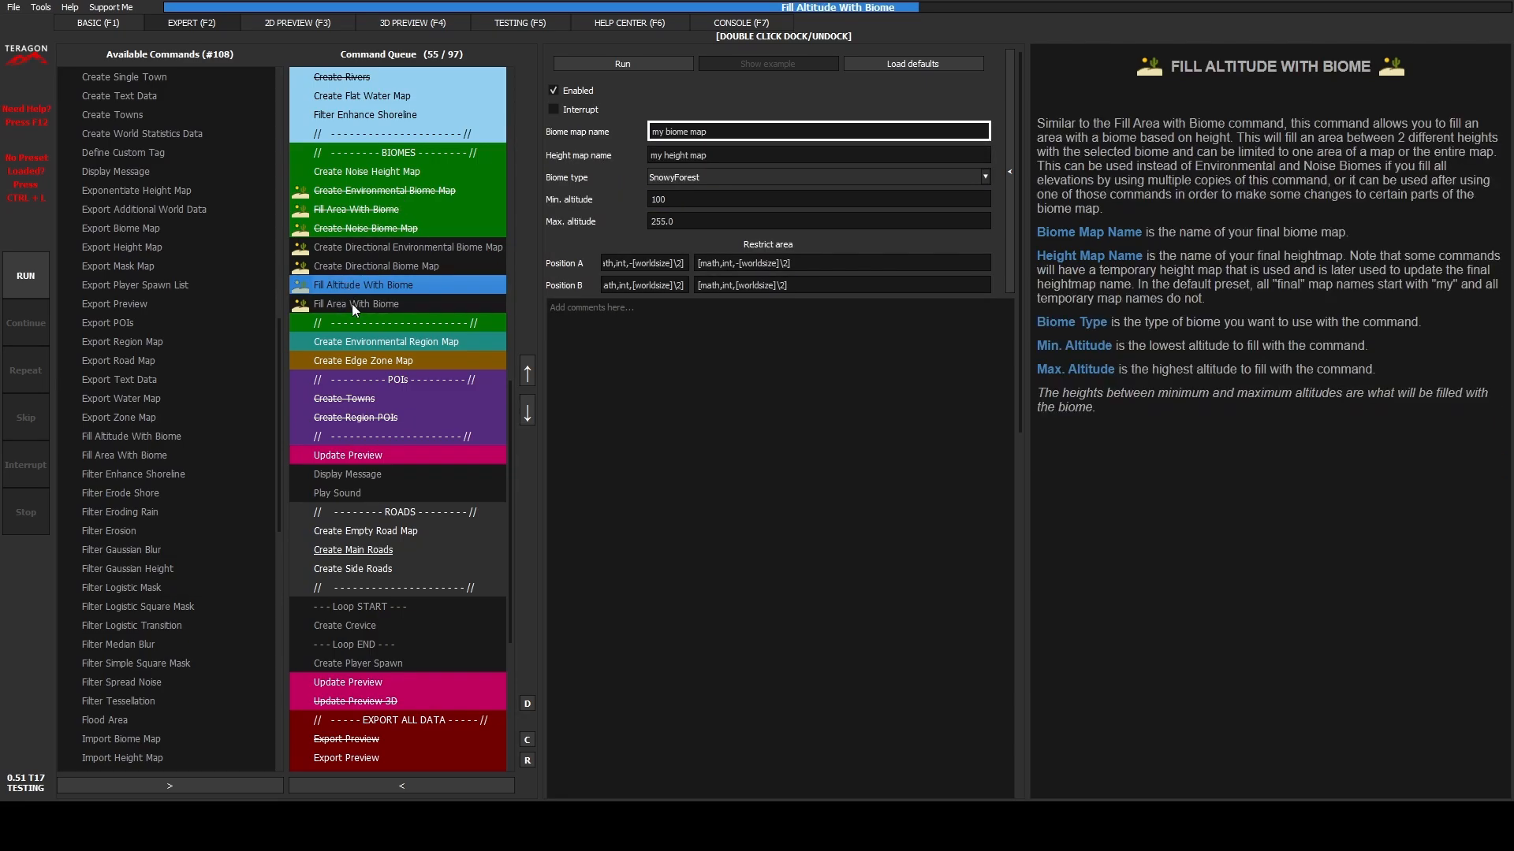
pyautogui.click(352, 304)
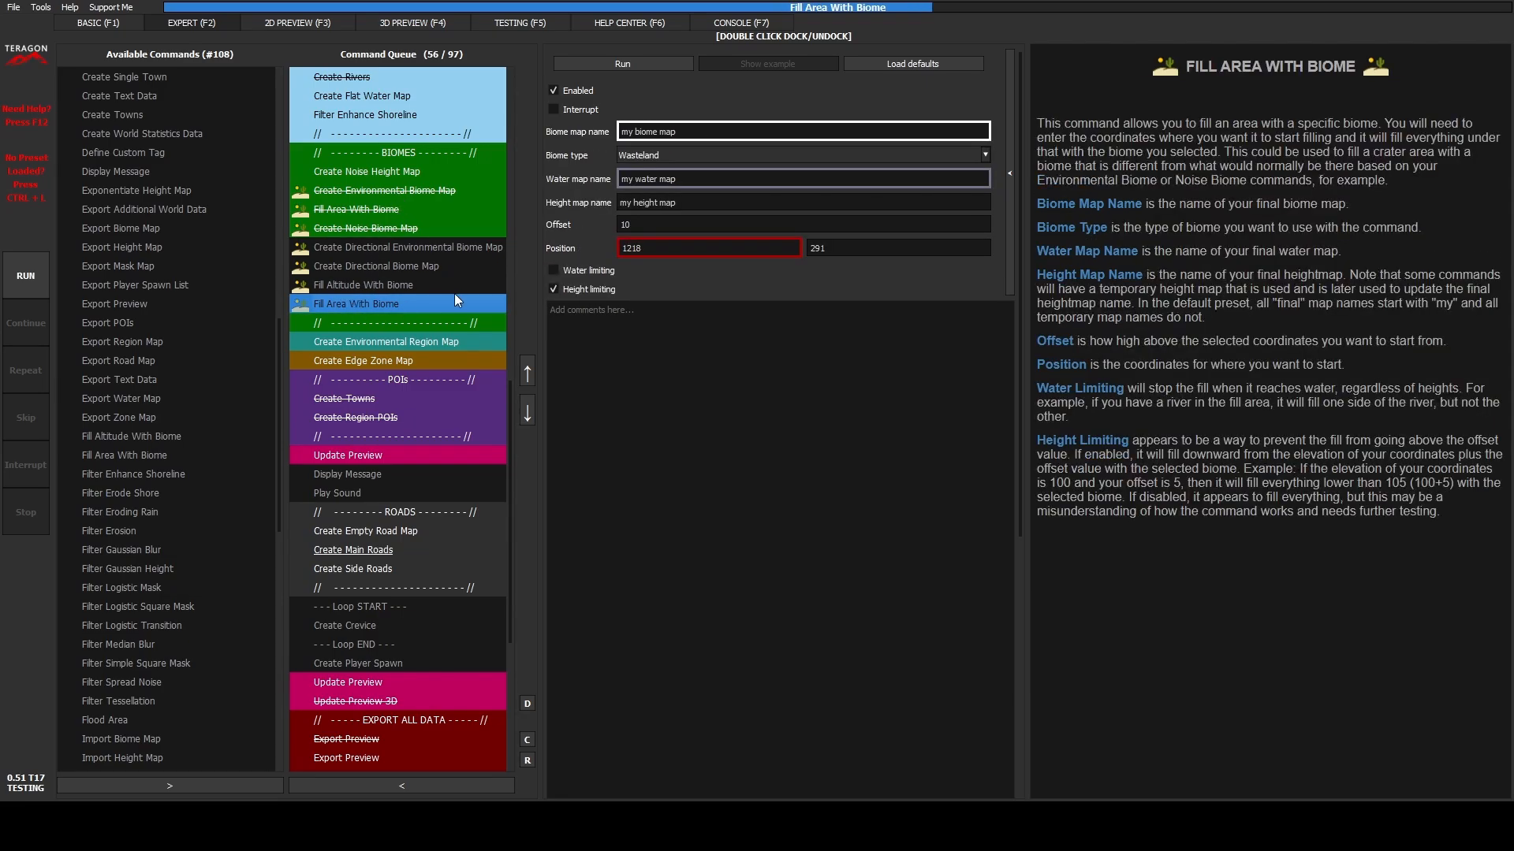
pyautogui.click(623, 397)
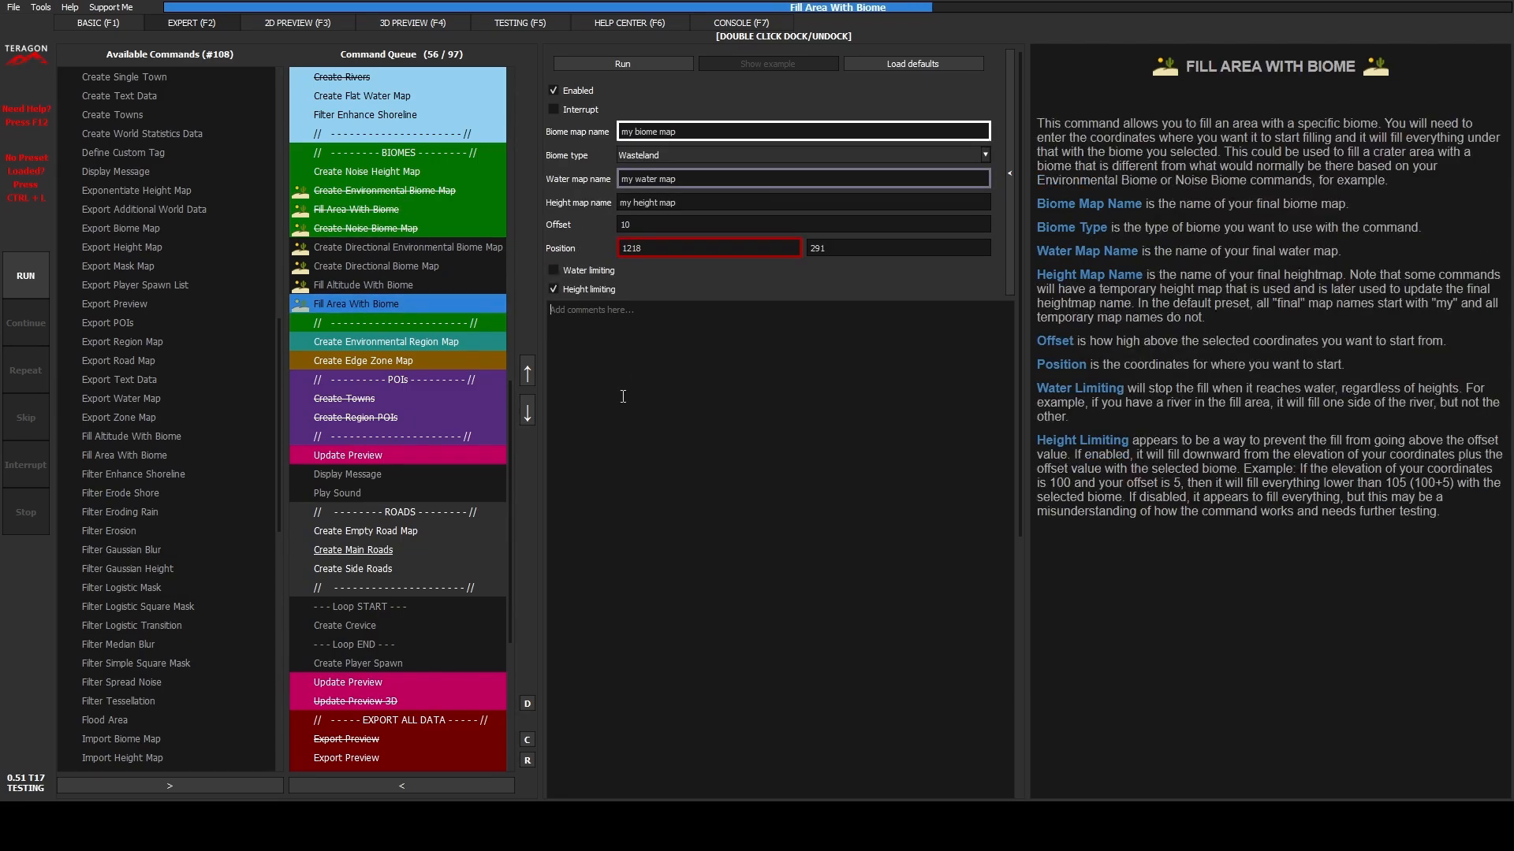
pyautogui.click(426, 190)
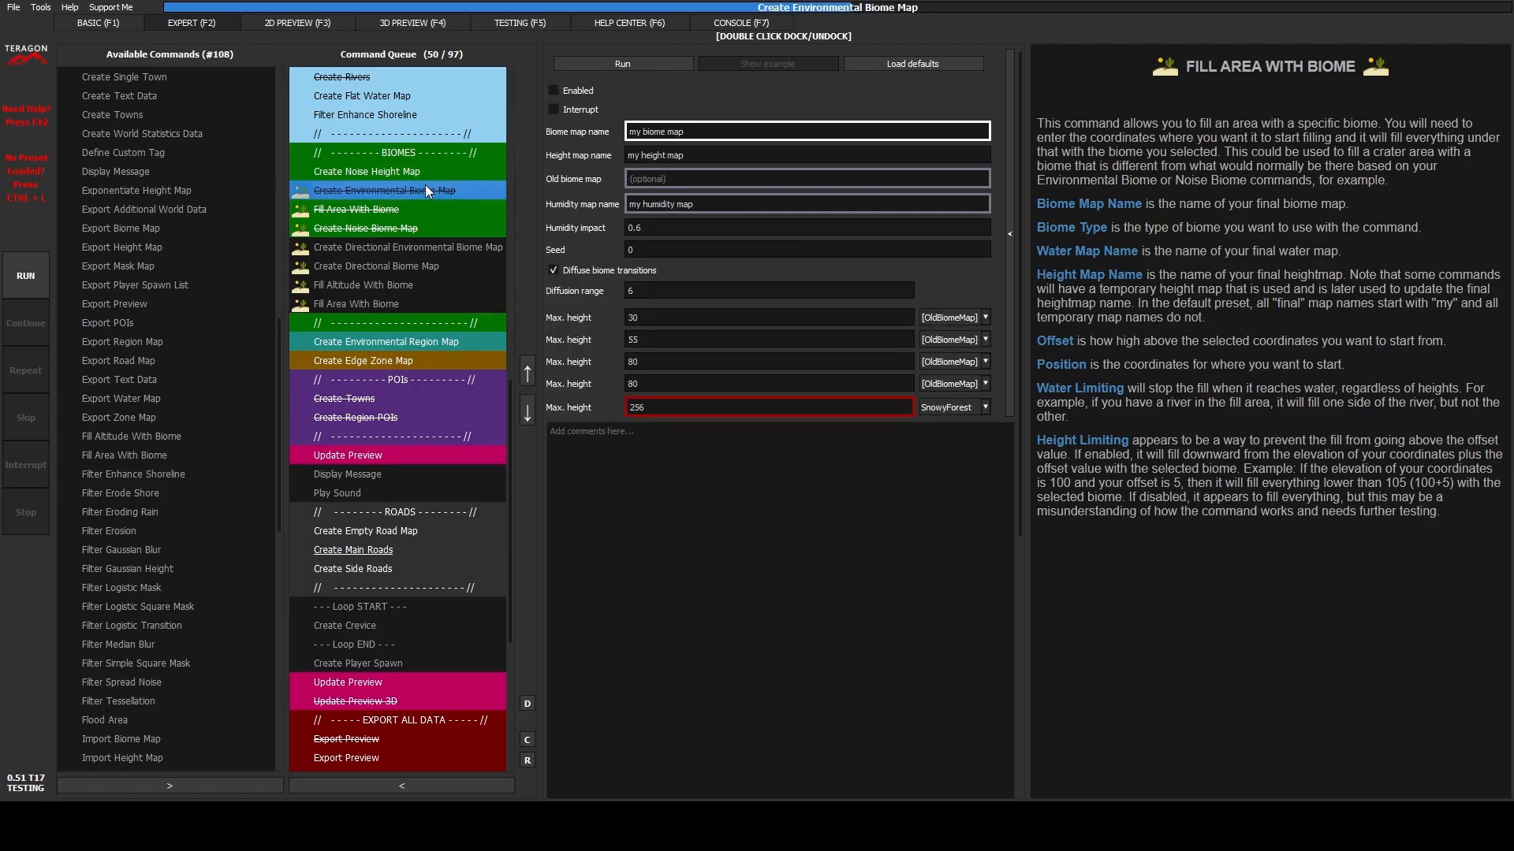